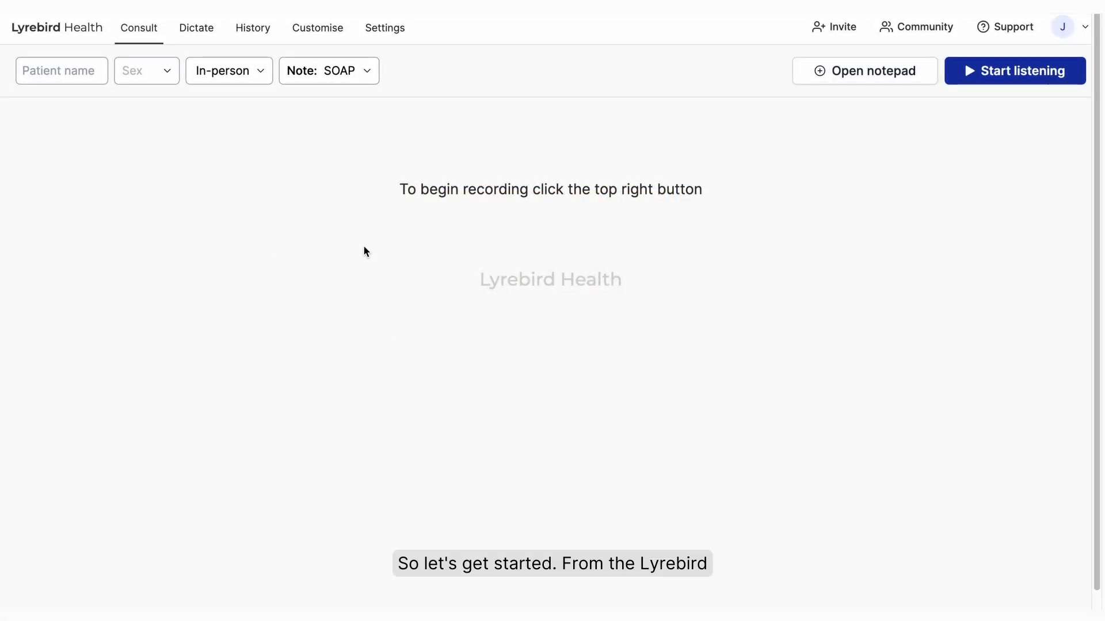
- Create a new custom note template from scratch named Demo, applying to both initial and review consults
left_click(324, 35)
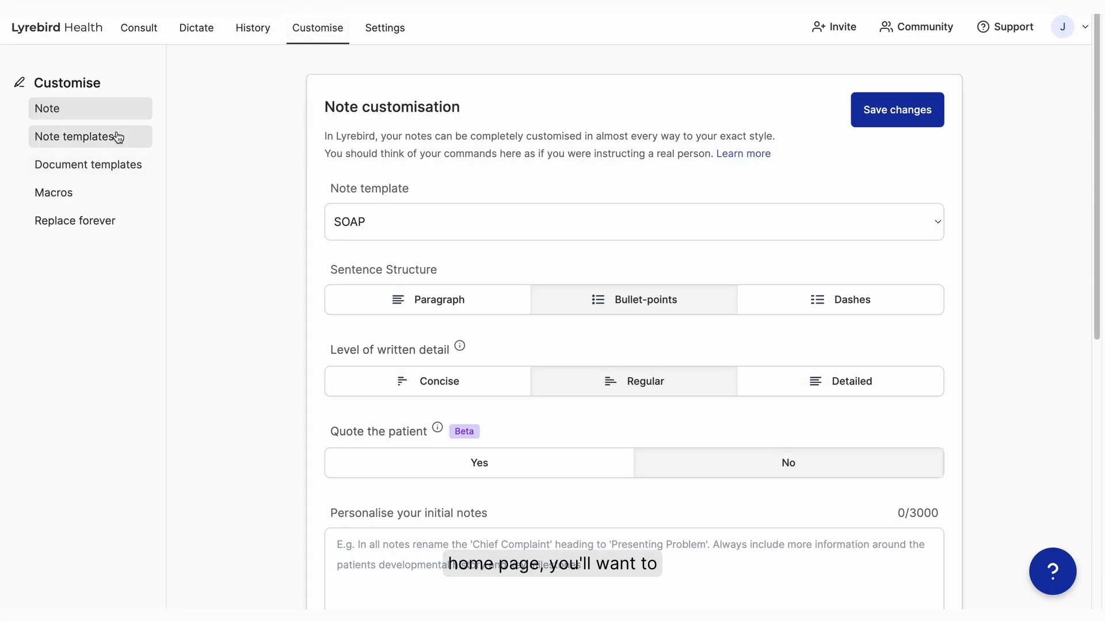
left_click(74, 142)
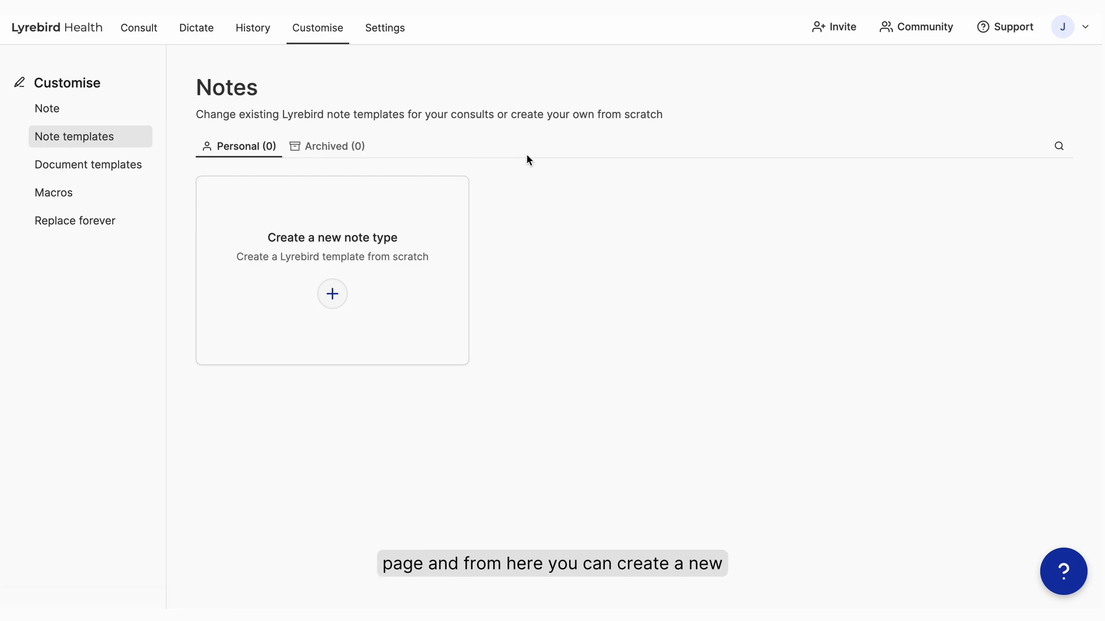
left_click(332, 294)
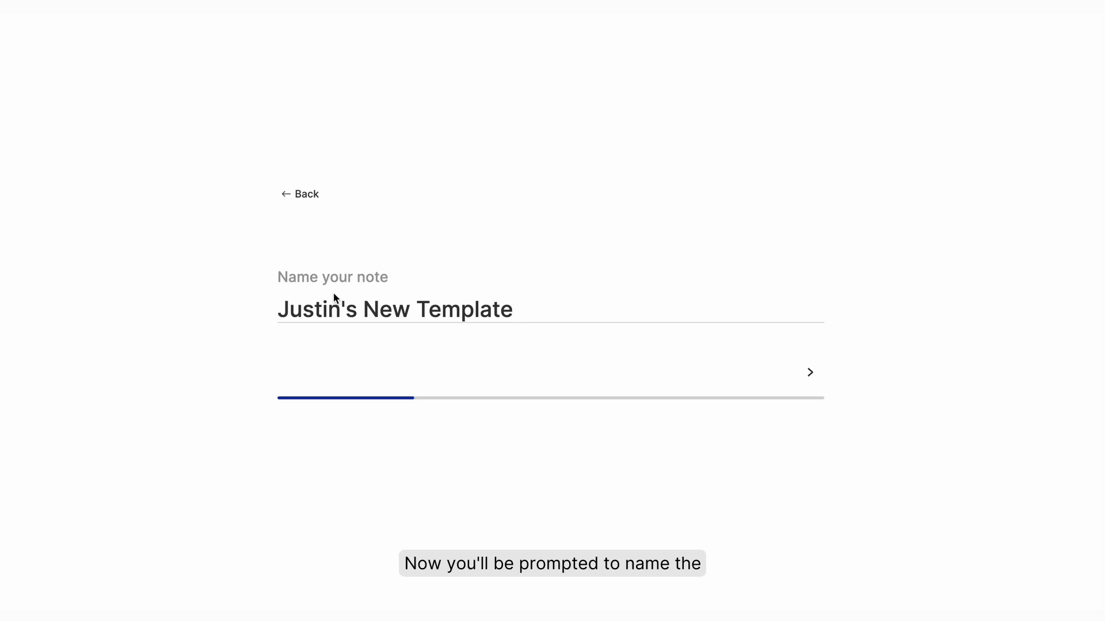
key("ctrl+a")
type("Demo")
key("Return")
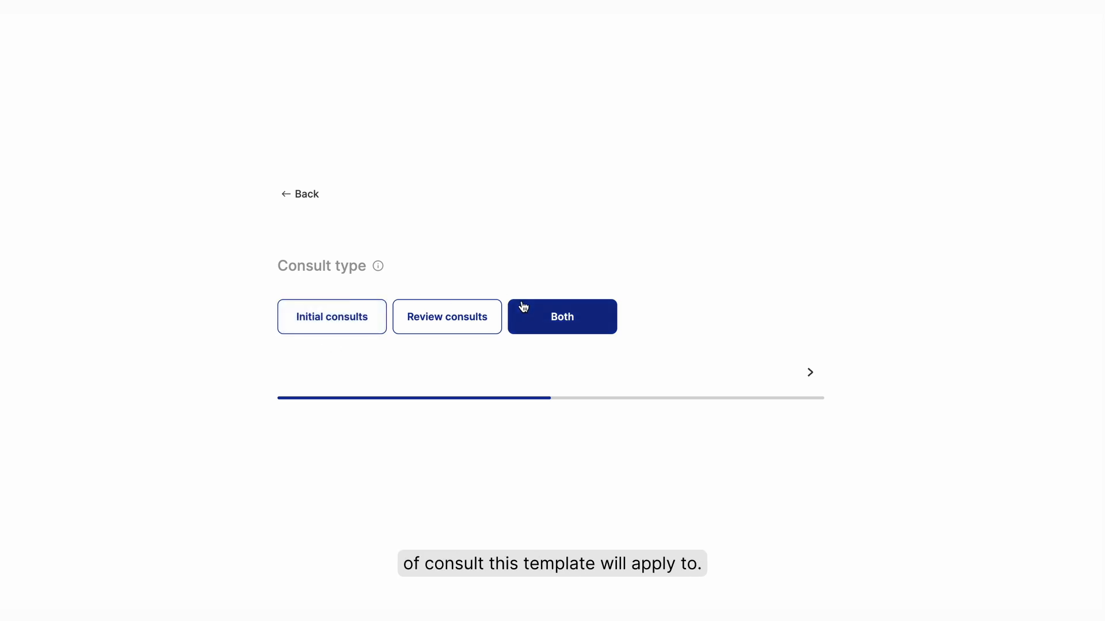
left_click(808, 372)
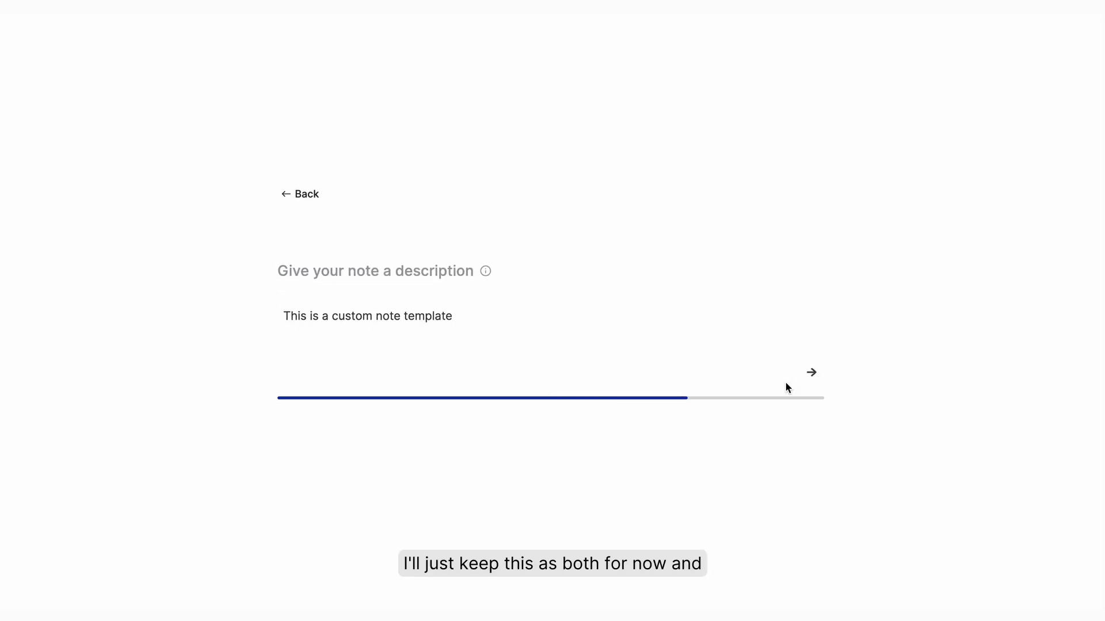
- Set the note description to "This template is for Lyrebird Demo" and finish creating the template
triple_click(457, 319)
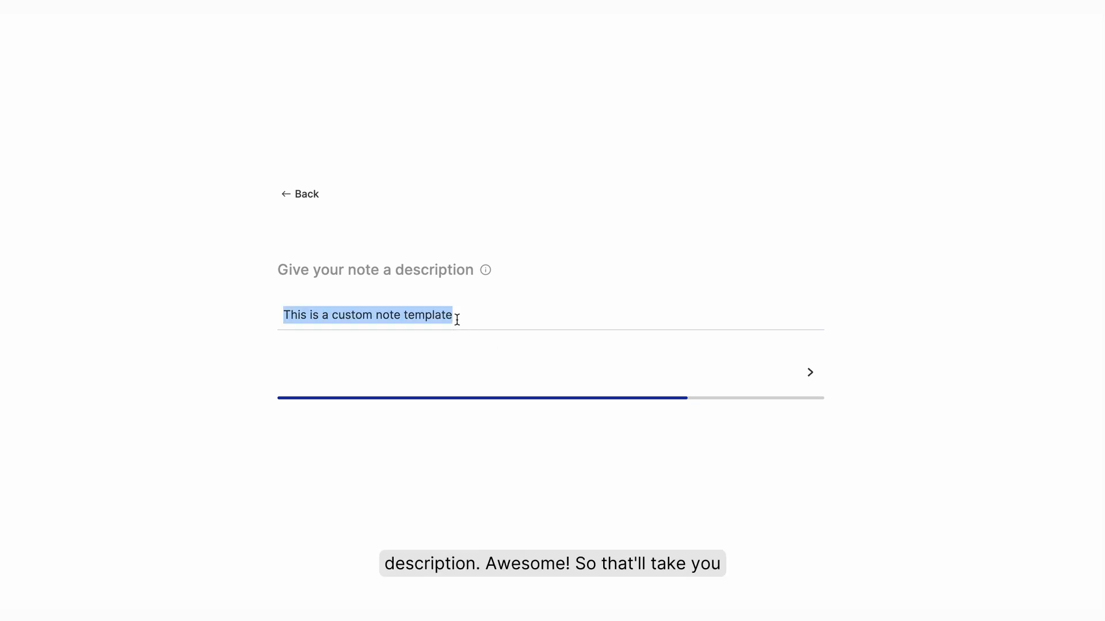
type("This template is for Lyrebird Demo")
key("Return")
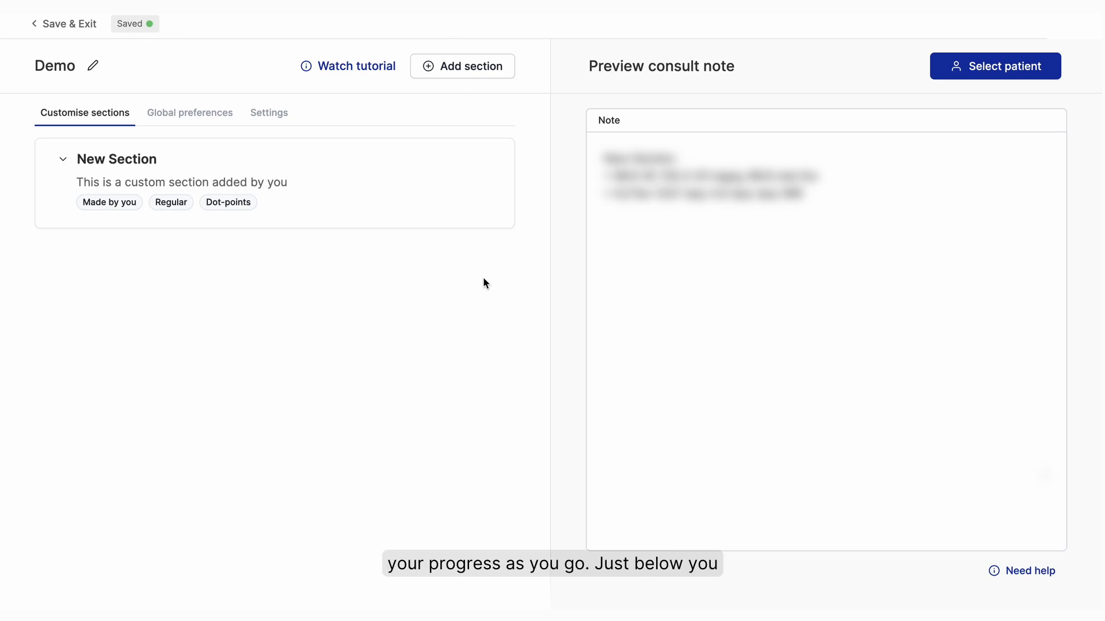
- Rename the Demo template to the owner's first name in possessive form followed by "New SOAP Template"
left_click(94, 66)
key("ctrl+a")
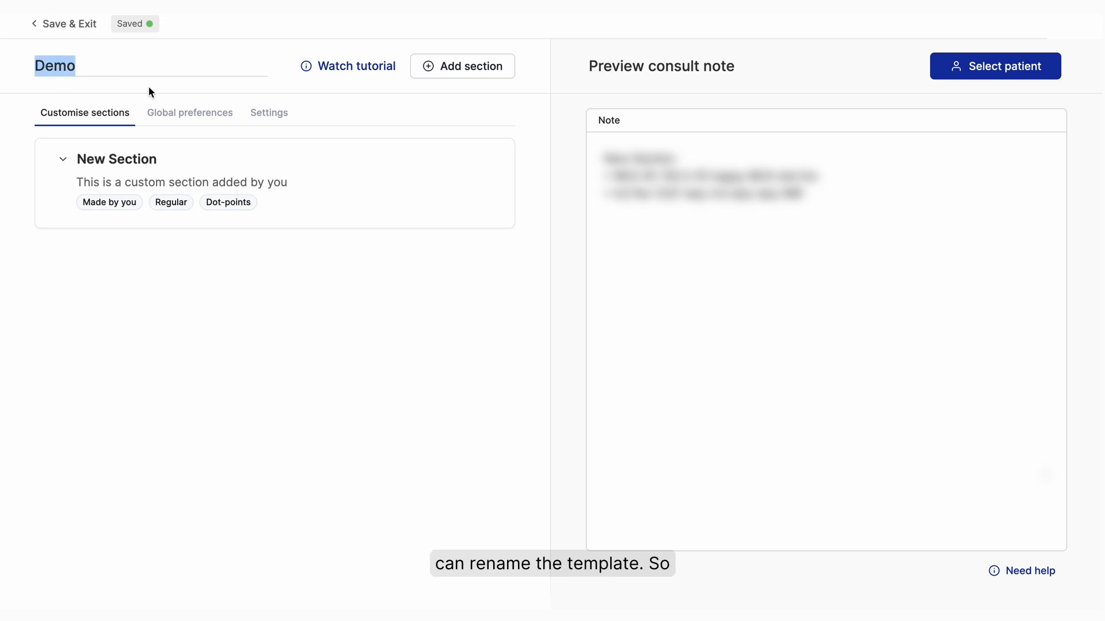
type("Justin's N")
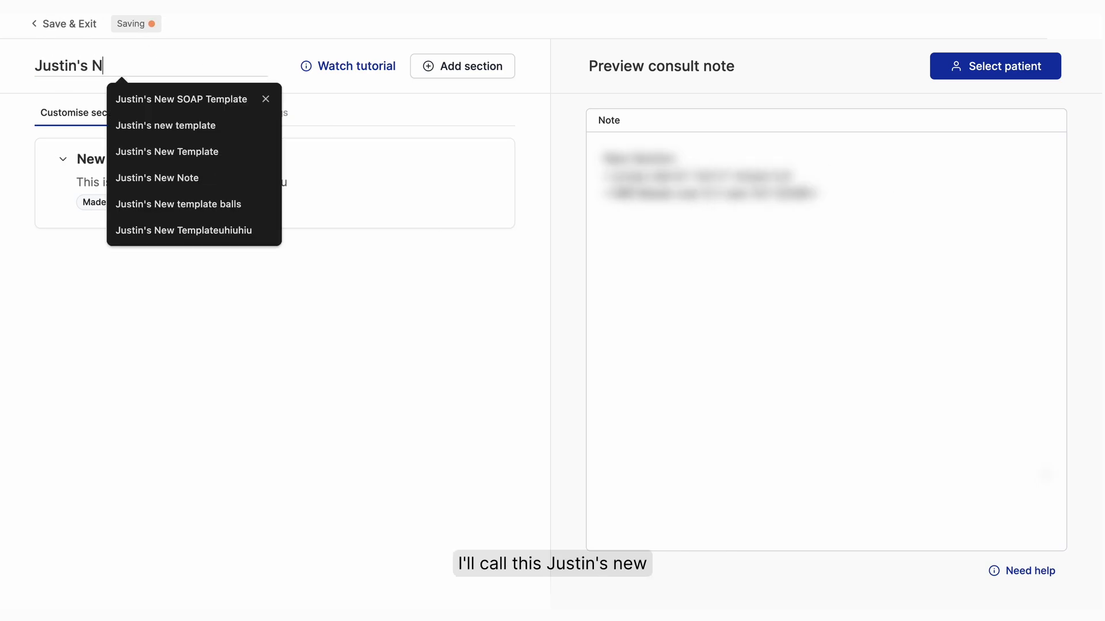
type("ew SOAP Template")
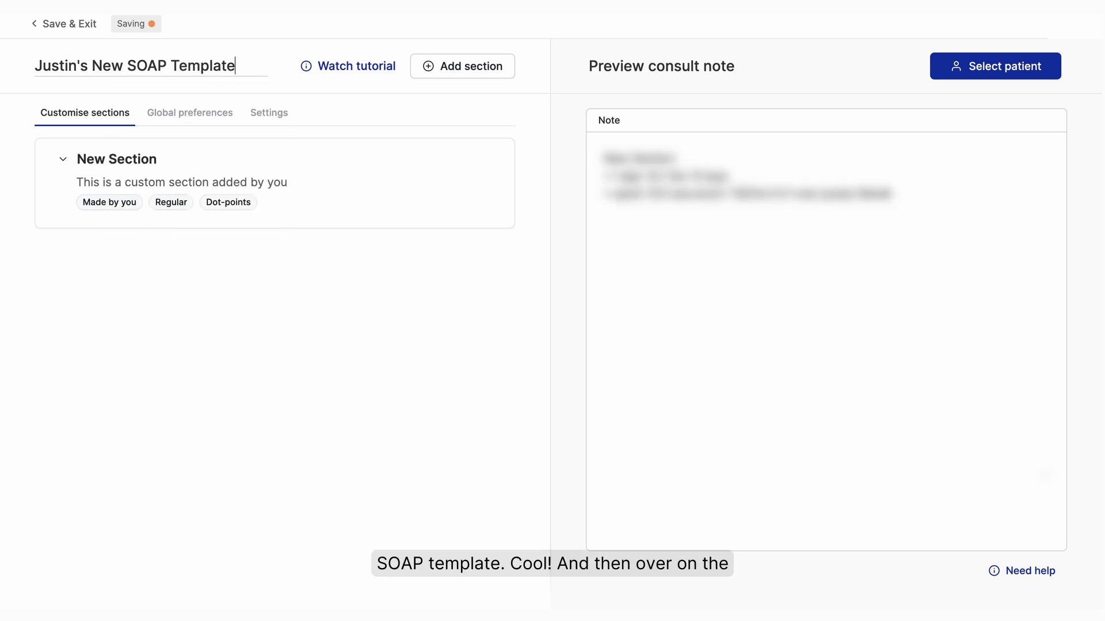
key("Return")
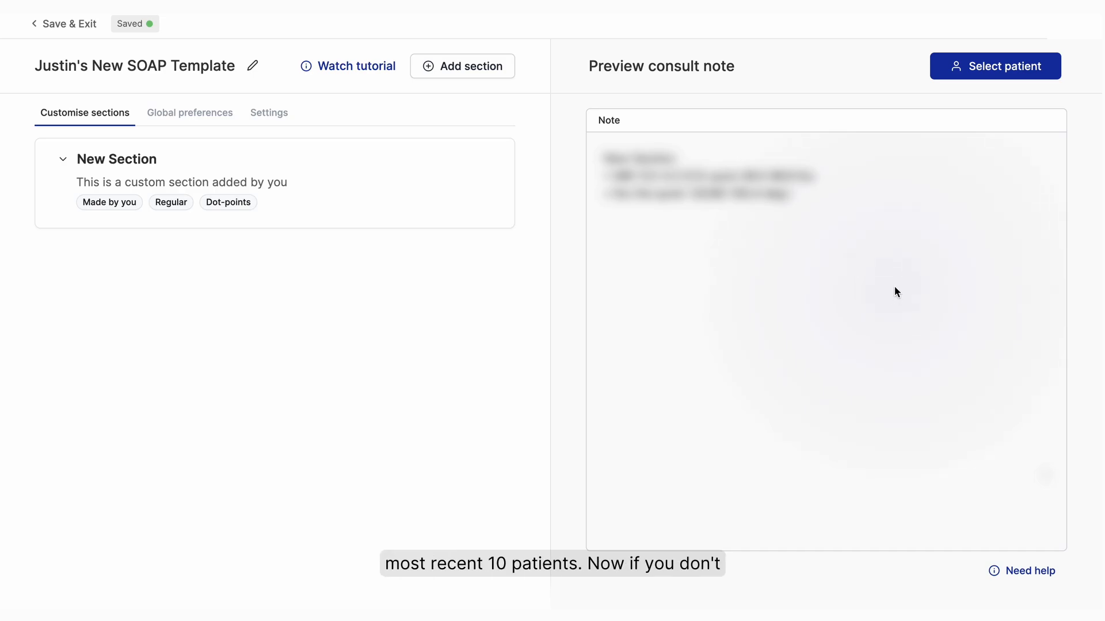
- Check which patients can be selected for the consult note preview, without choosing one
left_click(1000, 71)
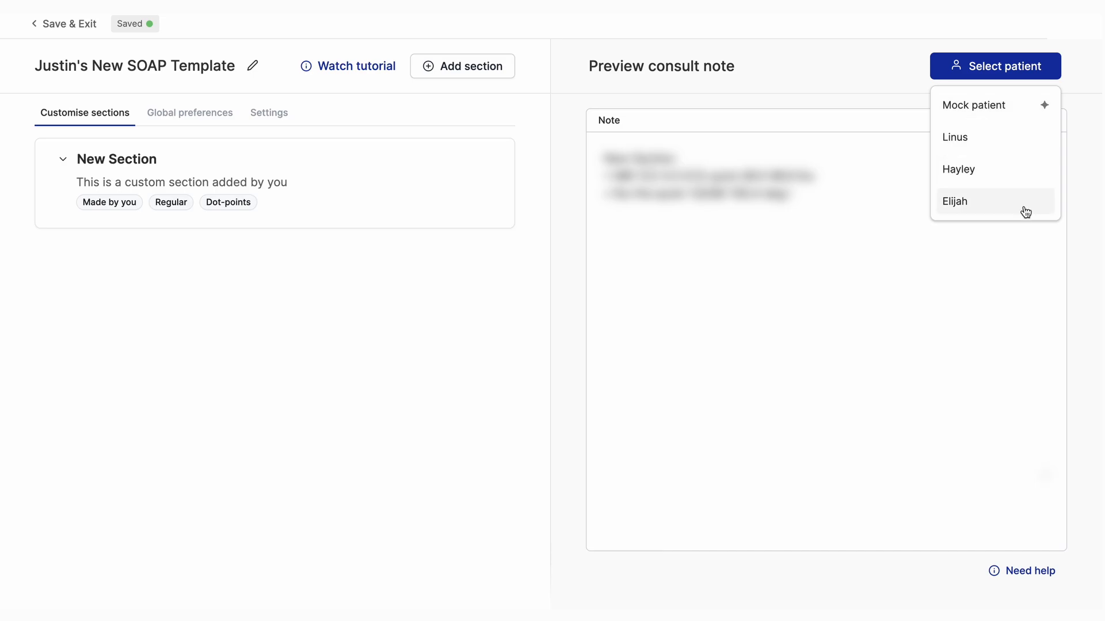
left_click(382, 380)
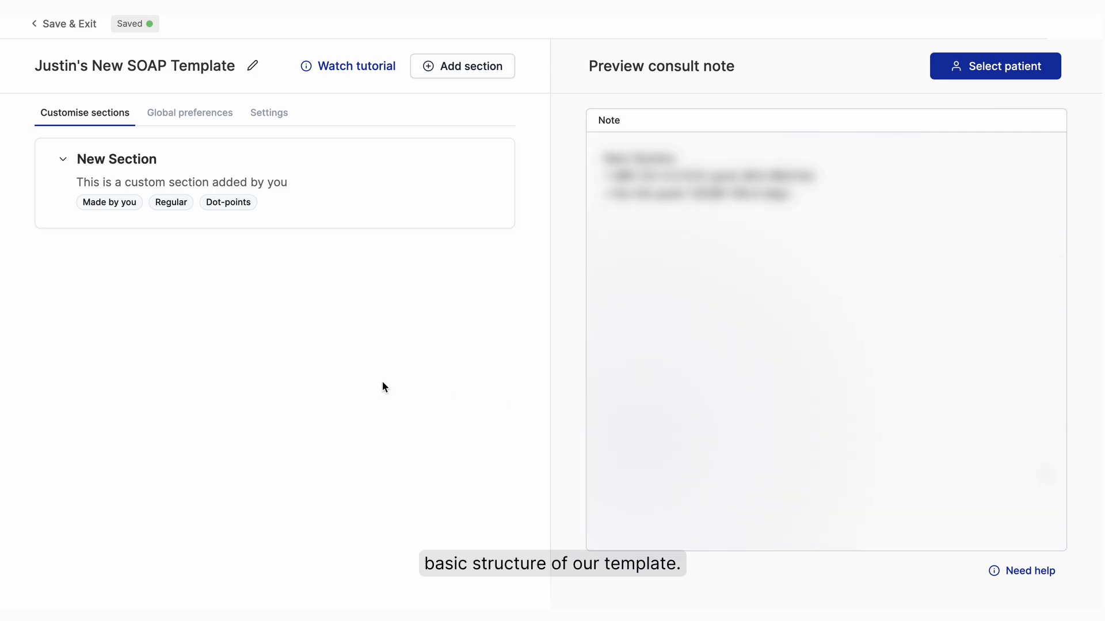
- Rename the default section as Subjective and give it the instruction "In this section, document the patient's presenting problem"
left_click(63, 159)
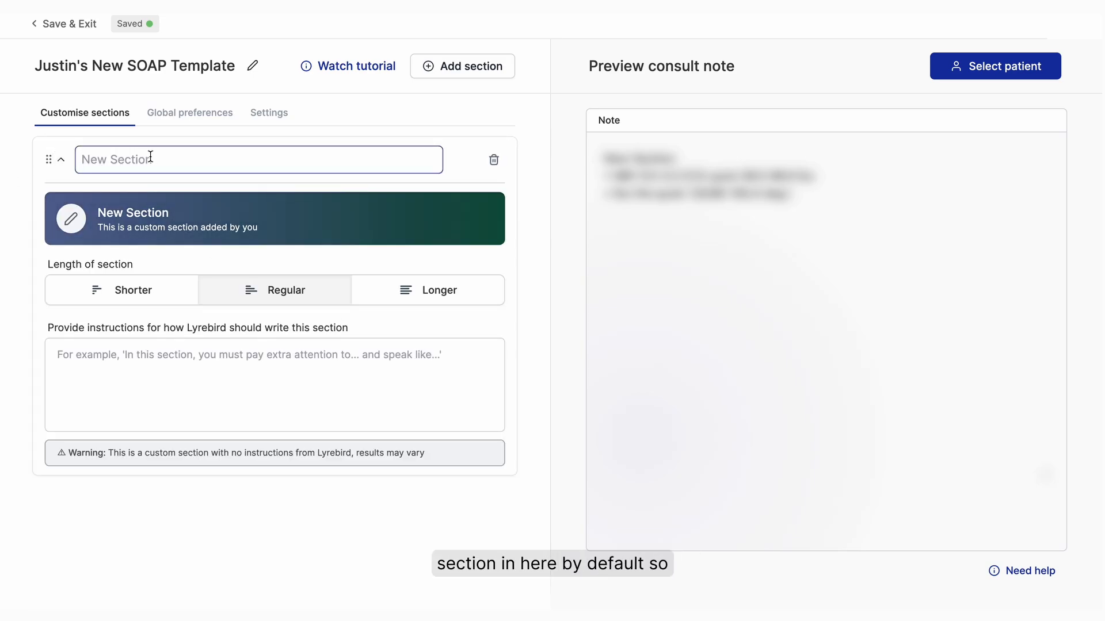
type("Subjective")
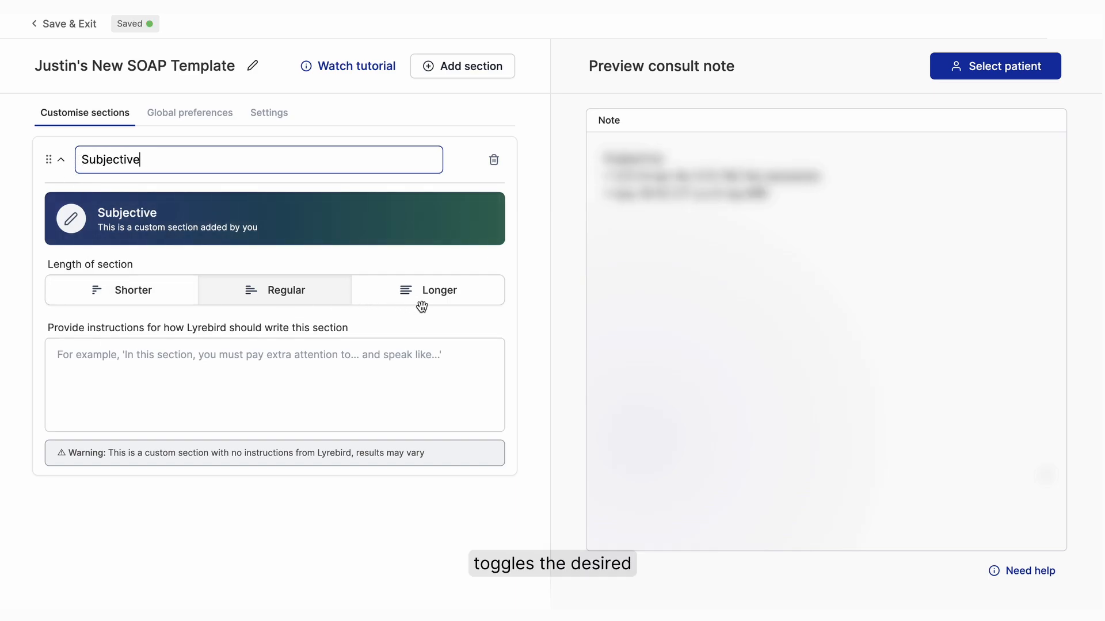
left_click(366, 381)
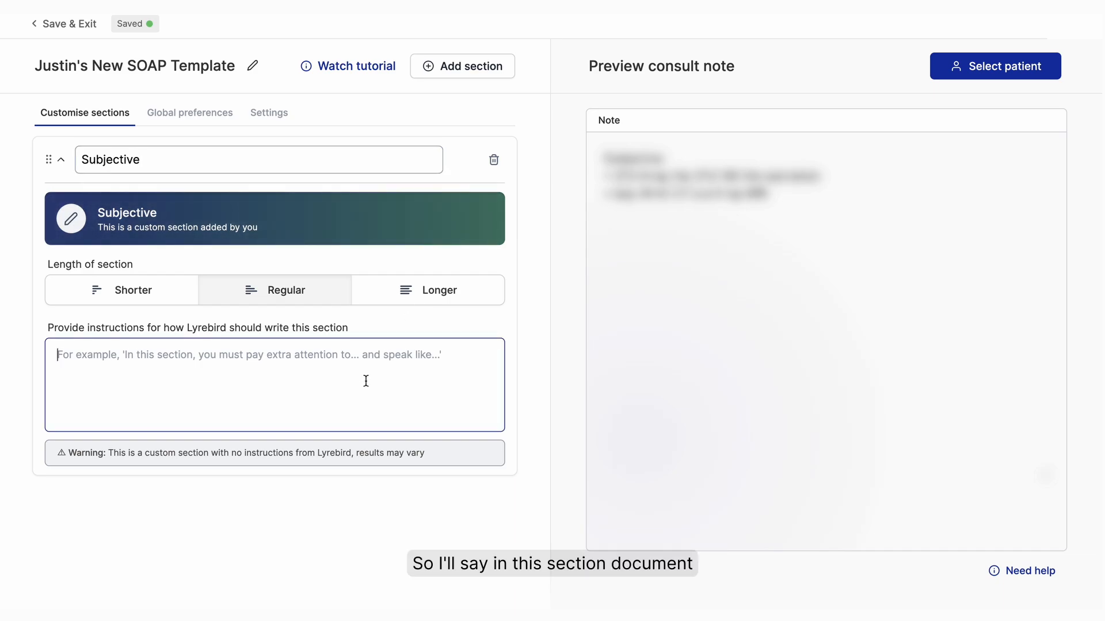
type("In this section")
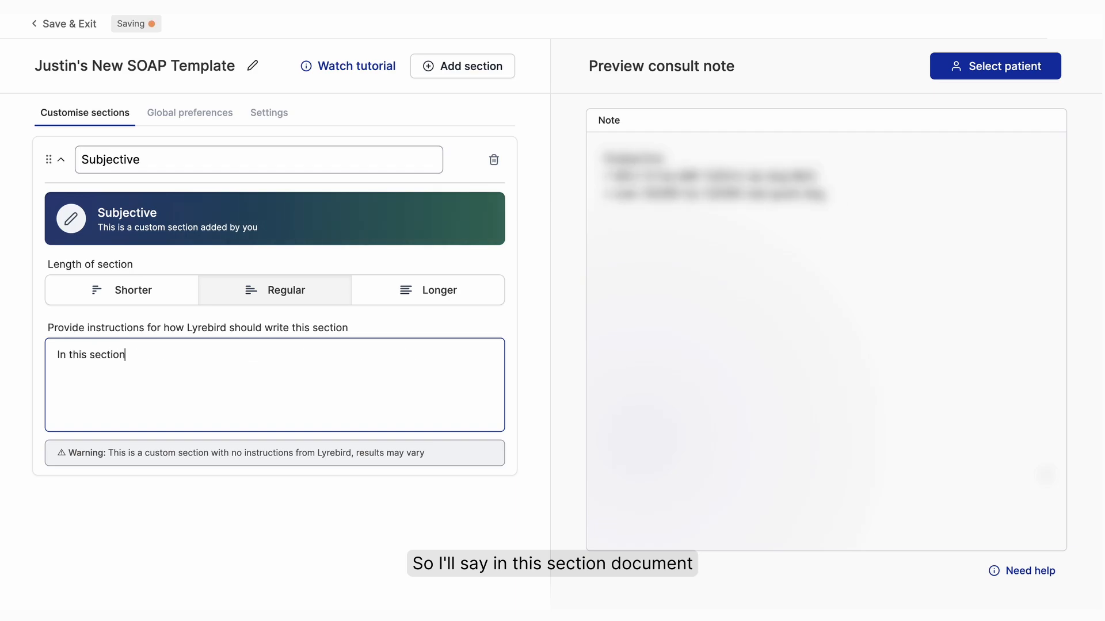
type(", document the p")
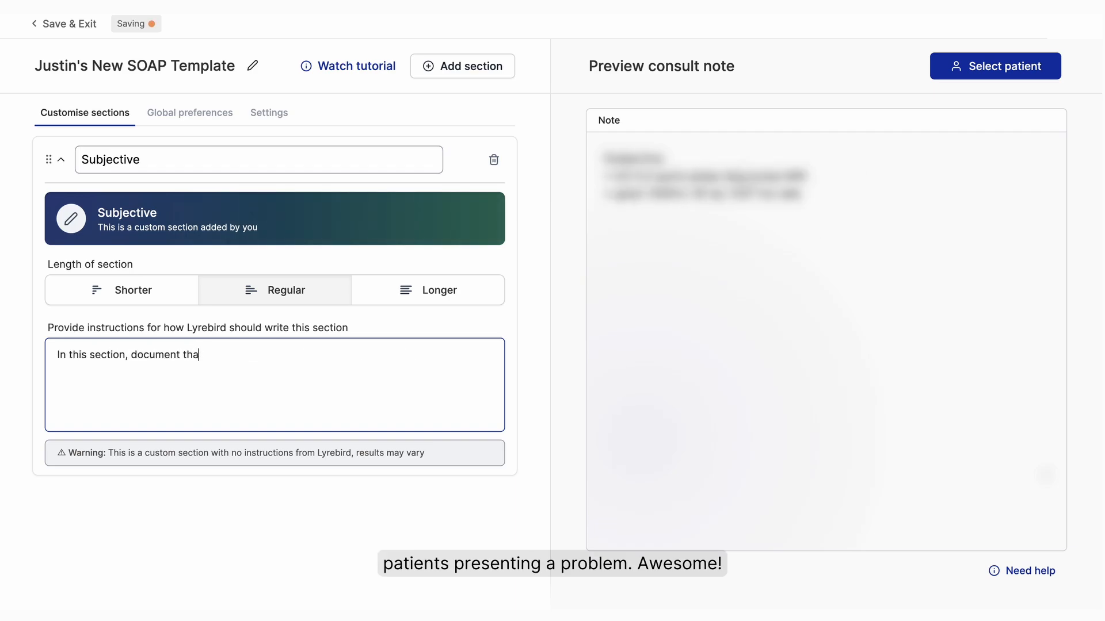
type("atient's presetn")
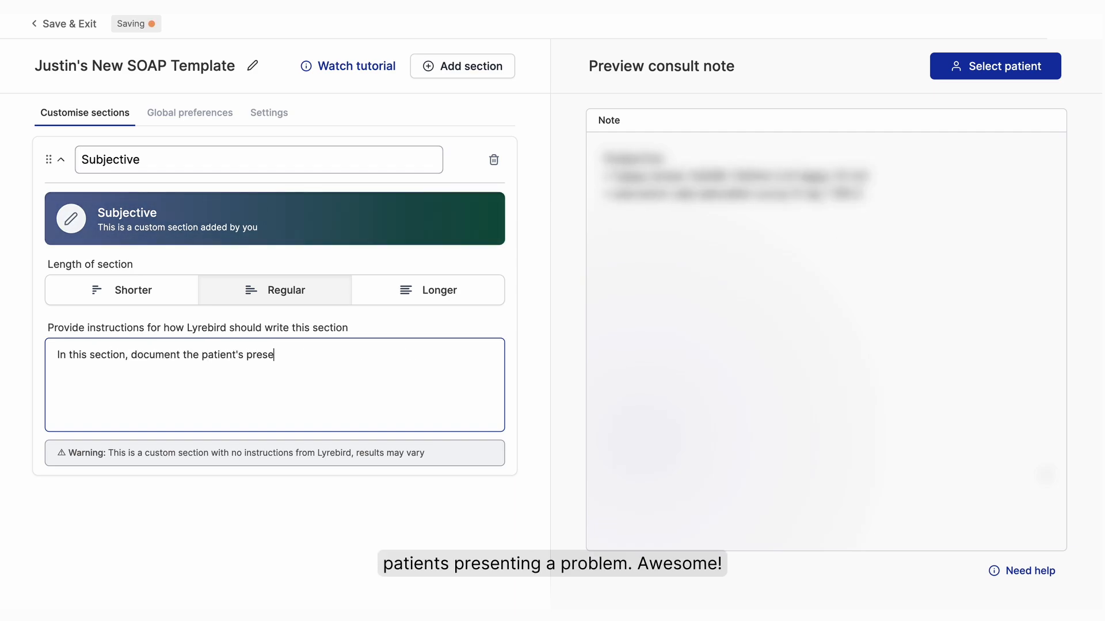
key("BackSpace")
key("BackSpace")
key("BackSpace")
key("BackSpace")
key("BackSpace")
key("BackSpace")
key("BackSpace")
type("presenting problem")
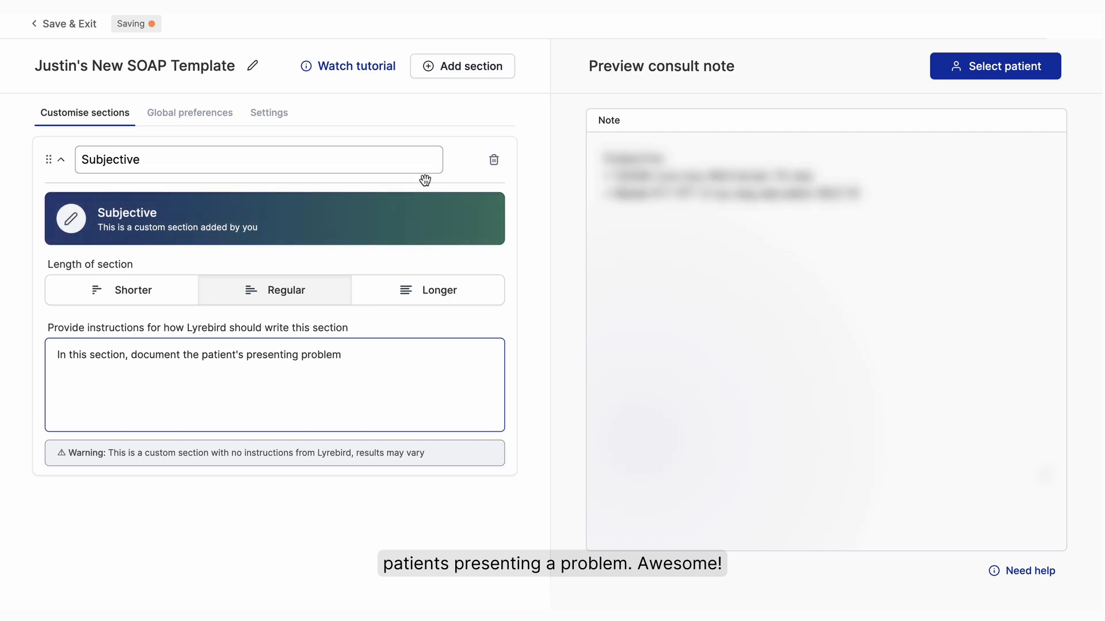
left_click(61, 160)
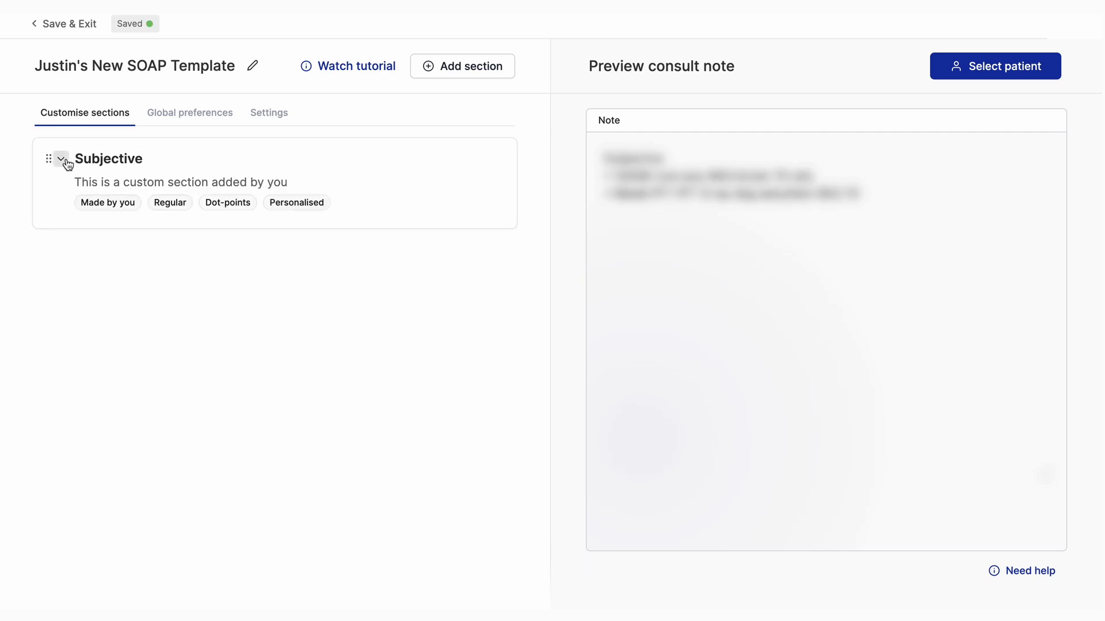
- Add a second section to the template, name it Assessment and collapse it
left_click(479, 77)
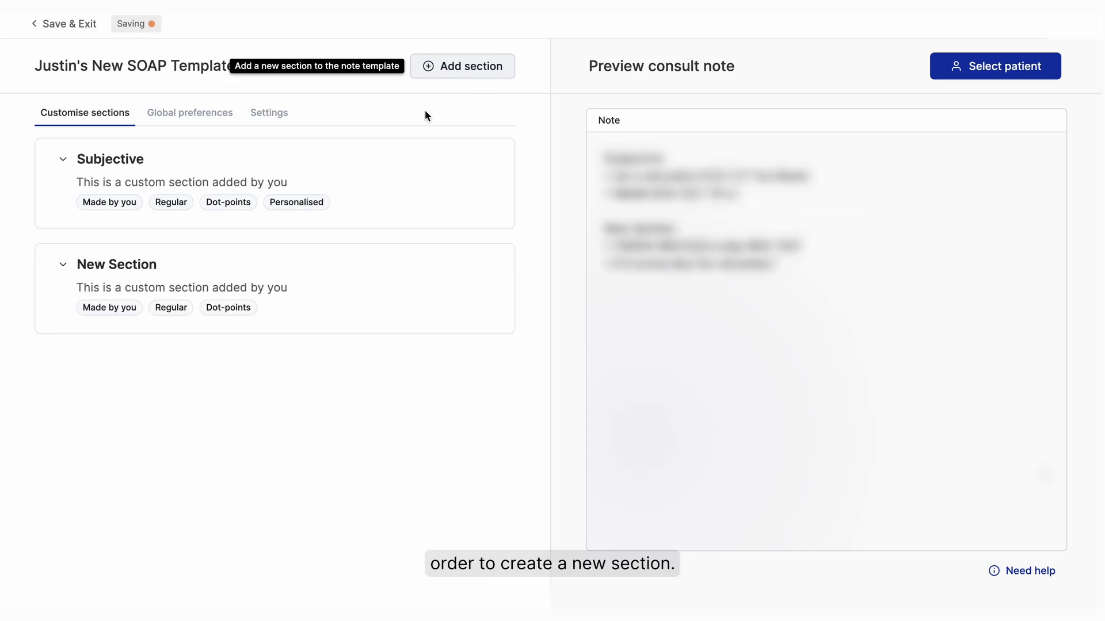
left_click(62, 262)
type("Assessment")
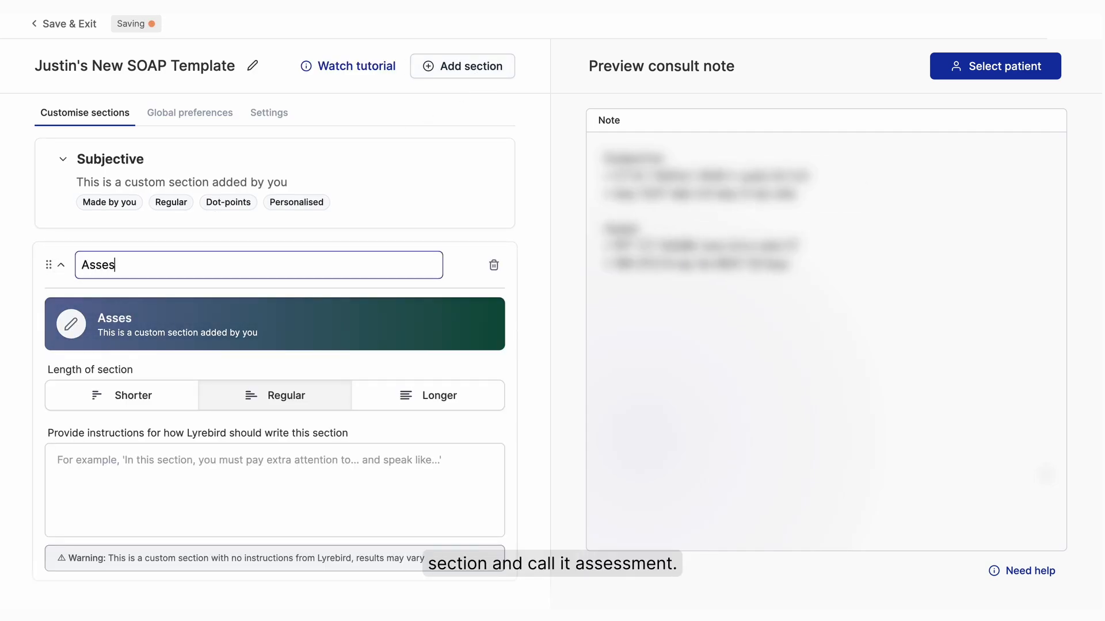
left_click(60, 265)
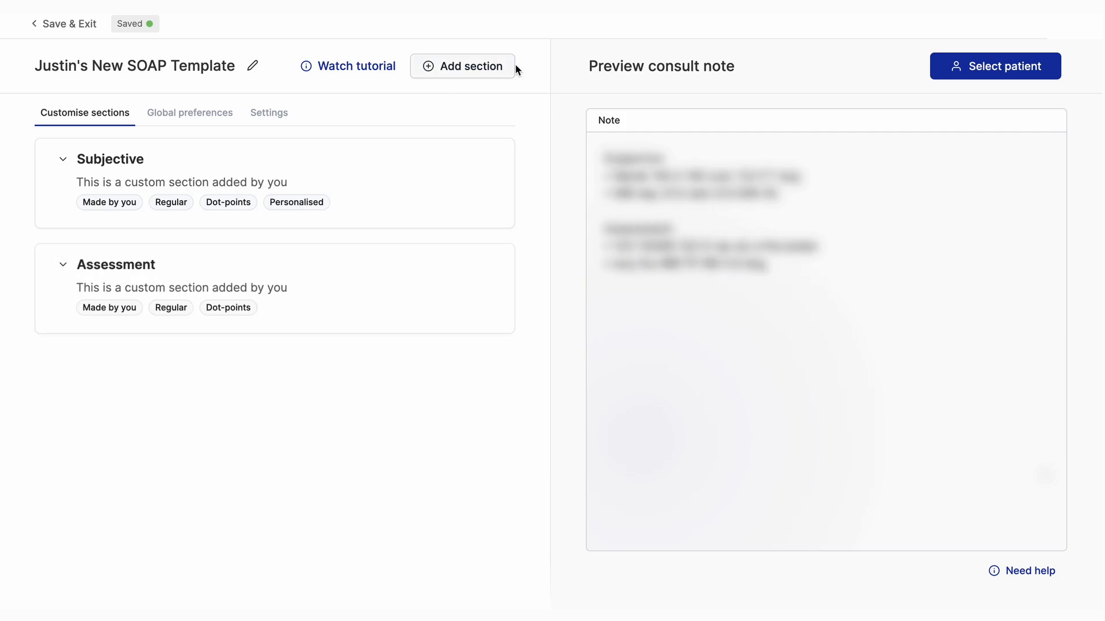
- Add a third section to the template, name it Objective and collapse it
left_click(489, 68)
left_click(67, 374)
type("Objective")
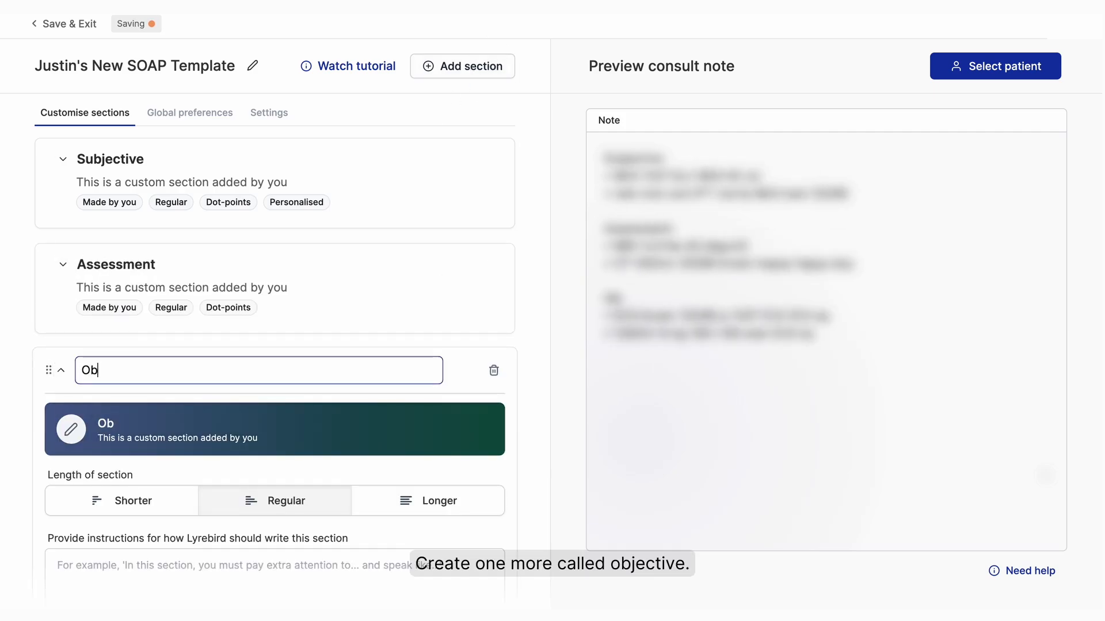
left_click(61, 370)
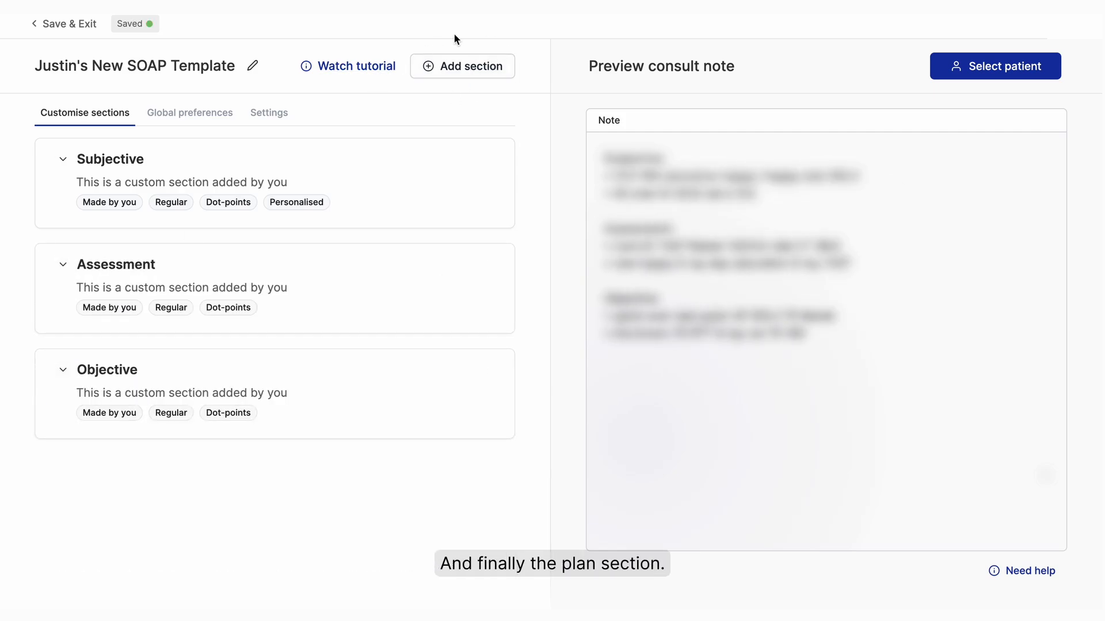
- Add a fourth section to the template, name it Plan and collapse it
left_click(454, 67)
left_click(84, 473)
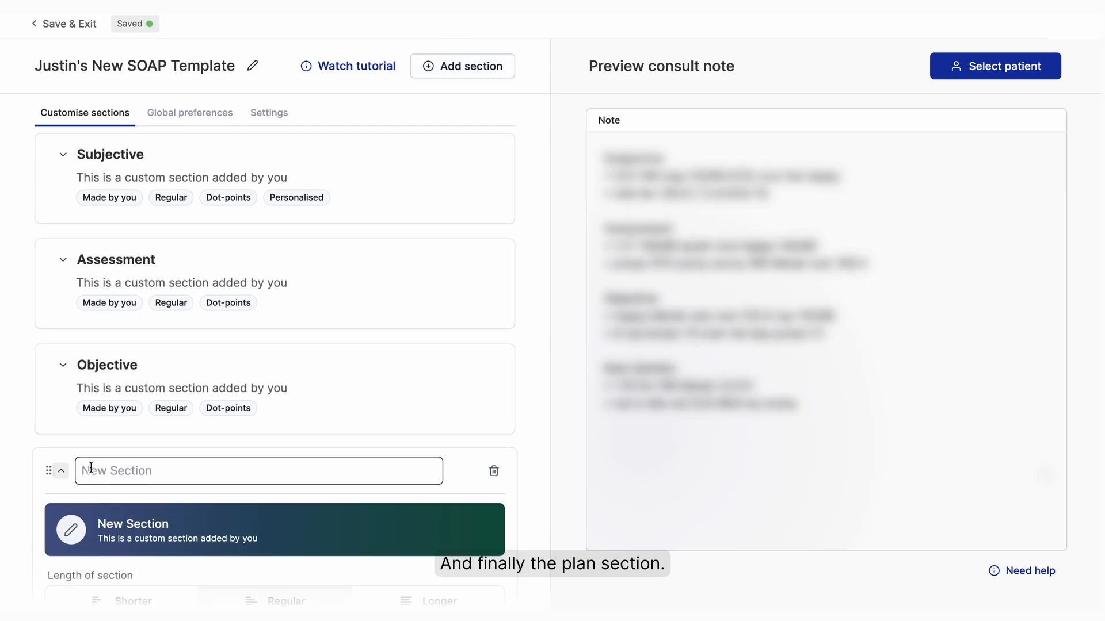
type("Plan")
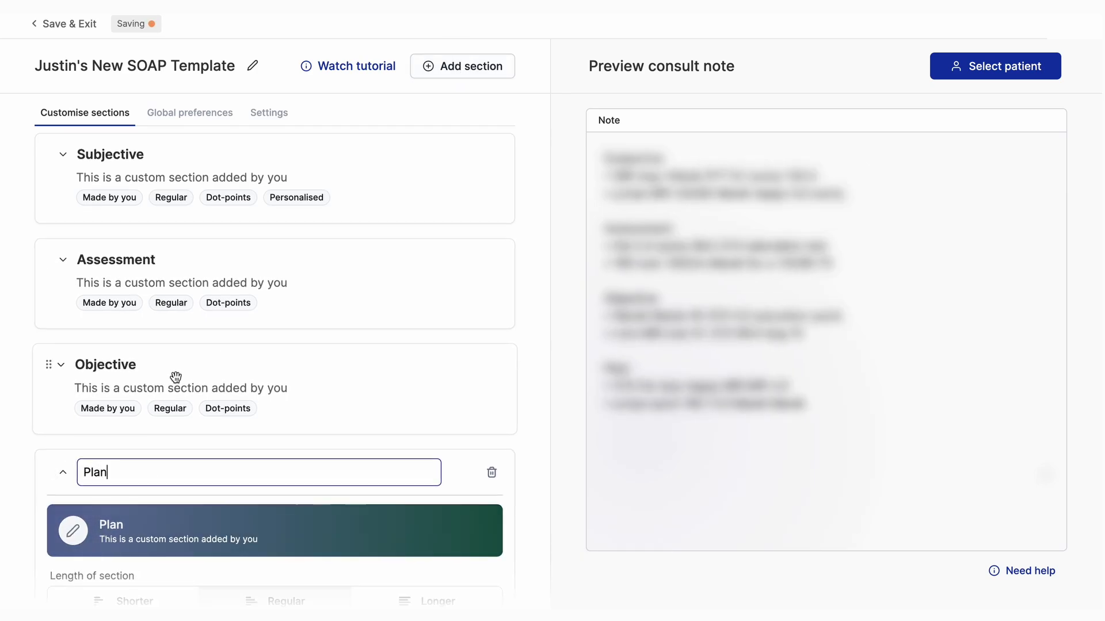
scroll(175, 374, "down", 4)
left_click(64, 228)
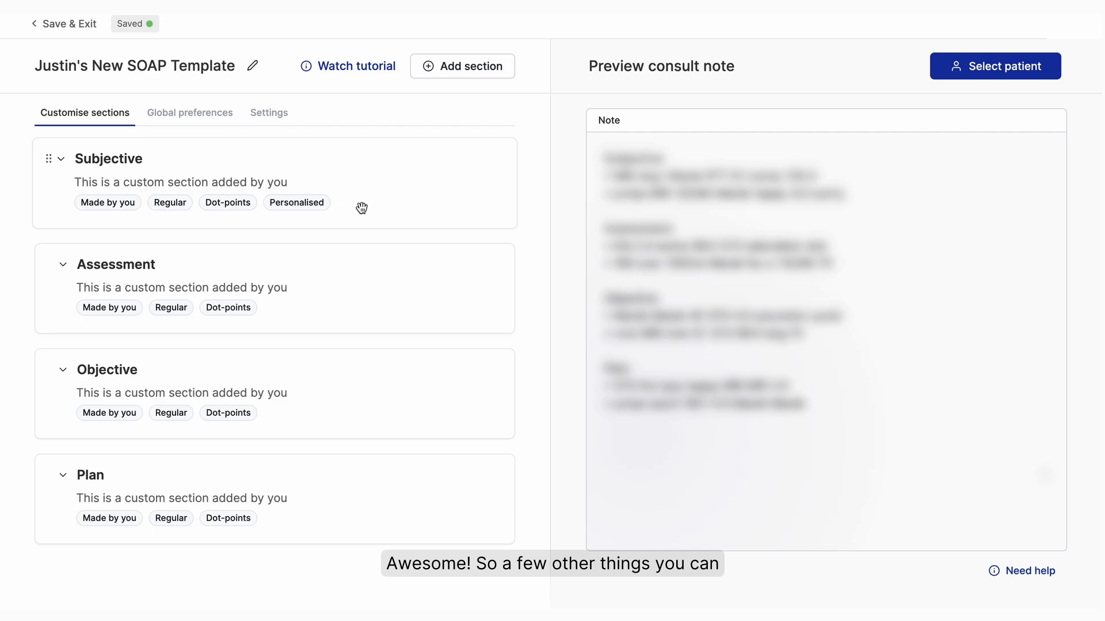
- Reorder the template sections by moving Objective above Assessment, directly below Subjective
left_click_drag(377, 411, 378, 289)
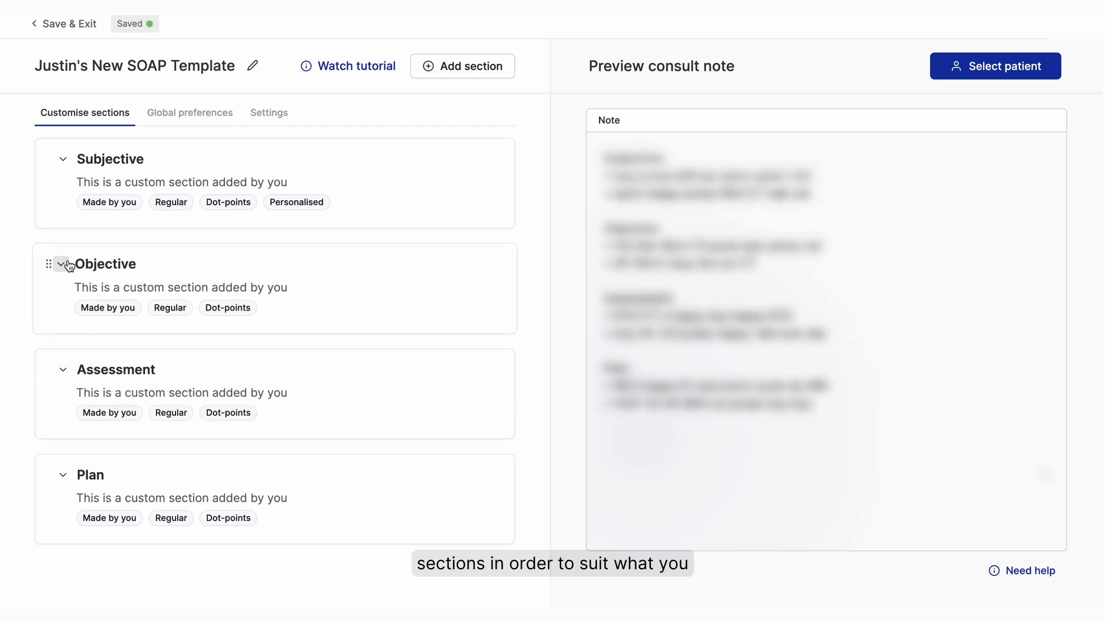
- Hide the Objective section from the template and recover it
left_click(67, 264)
scroll(378, 458, "down", 1)
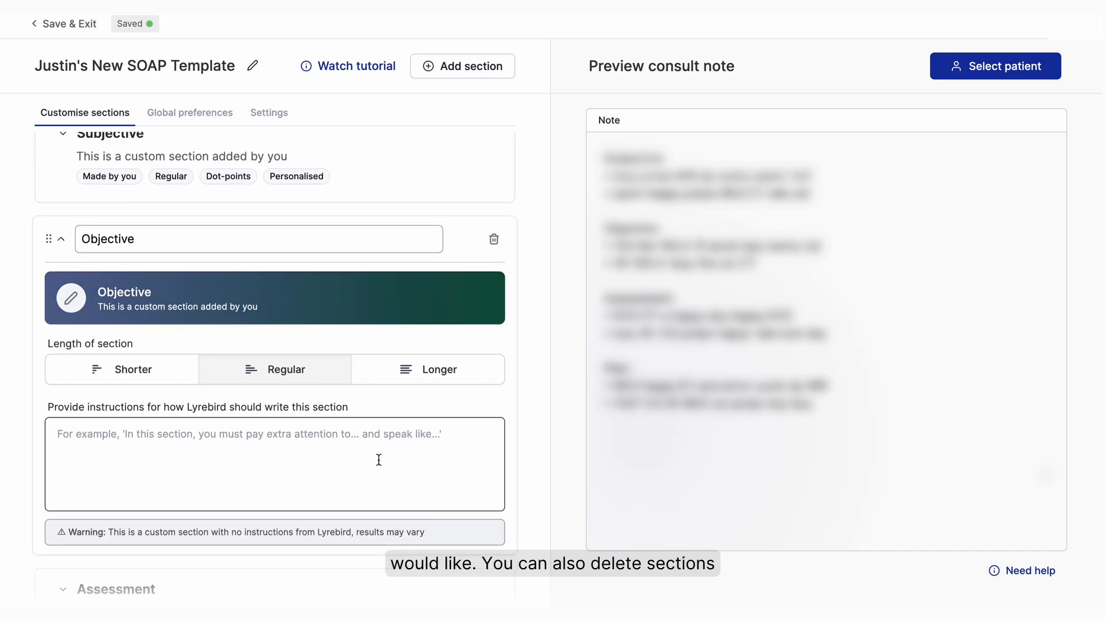
left_click(494, 237)
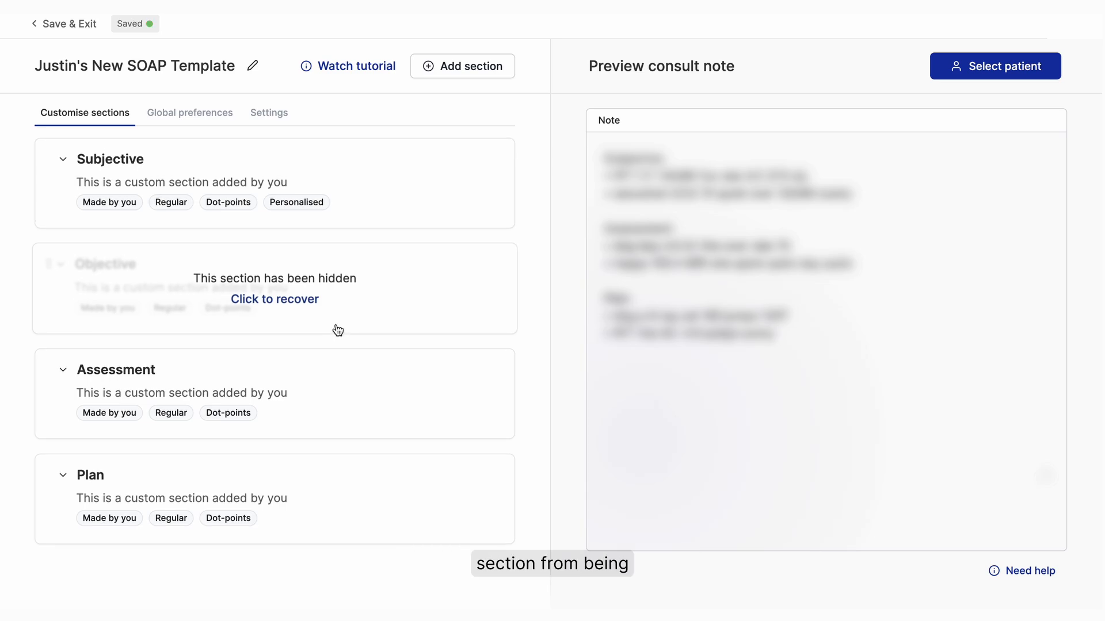
left_click(292, 300)
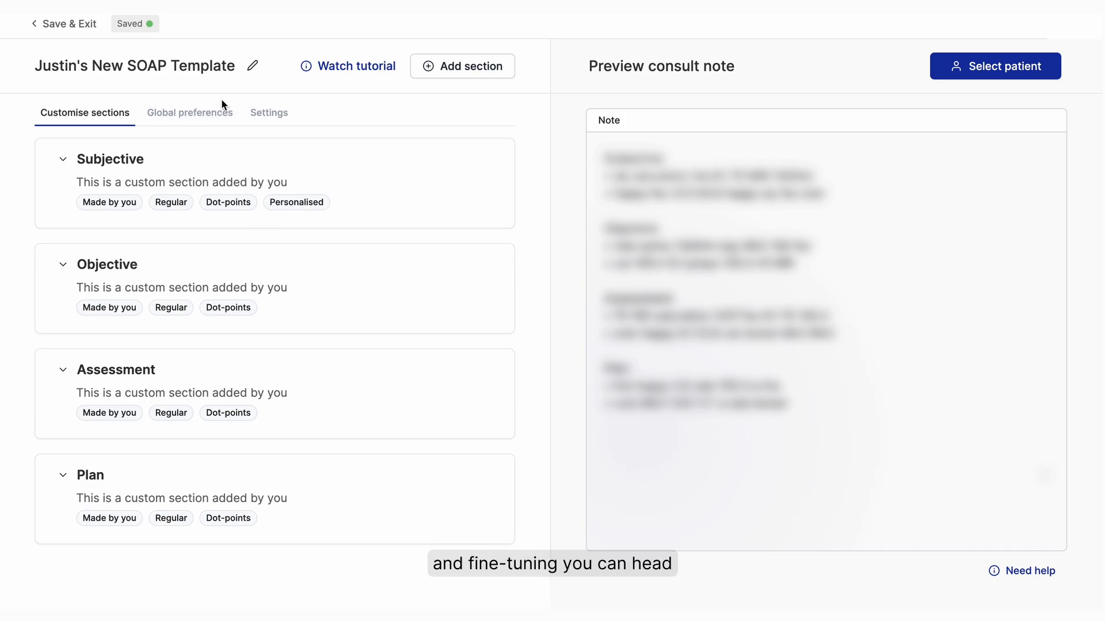
- Set the template's global personalisation to "Please make the template as succinct as possible", correcting the spelling of succinct
left_click(217, 118)
left_click(243, 177)
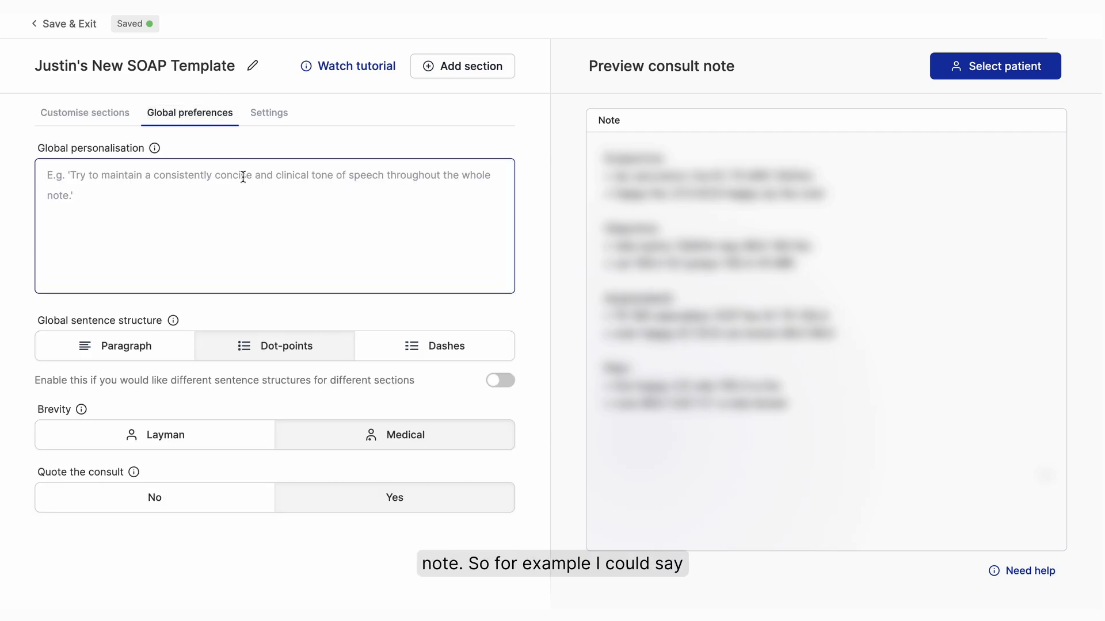
type("P")
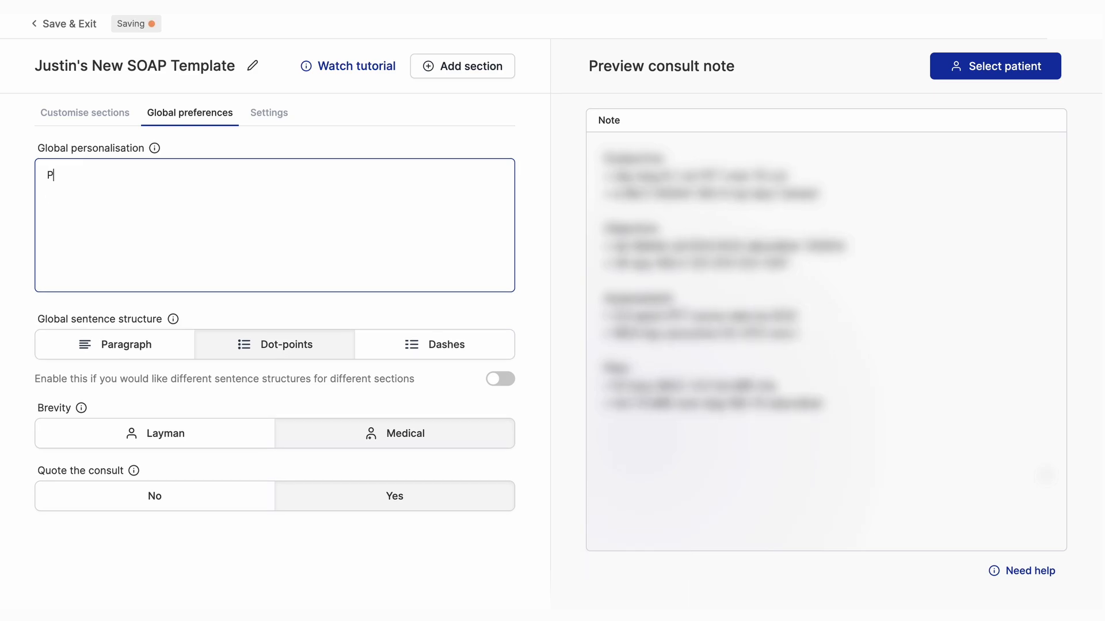
type("lease make the template")
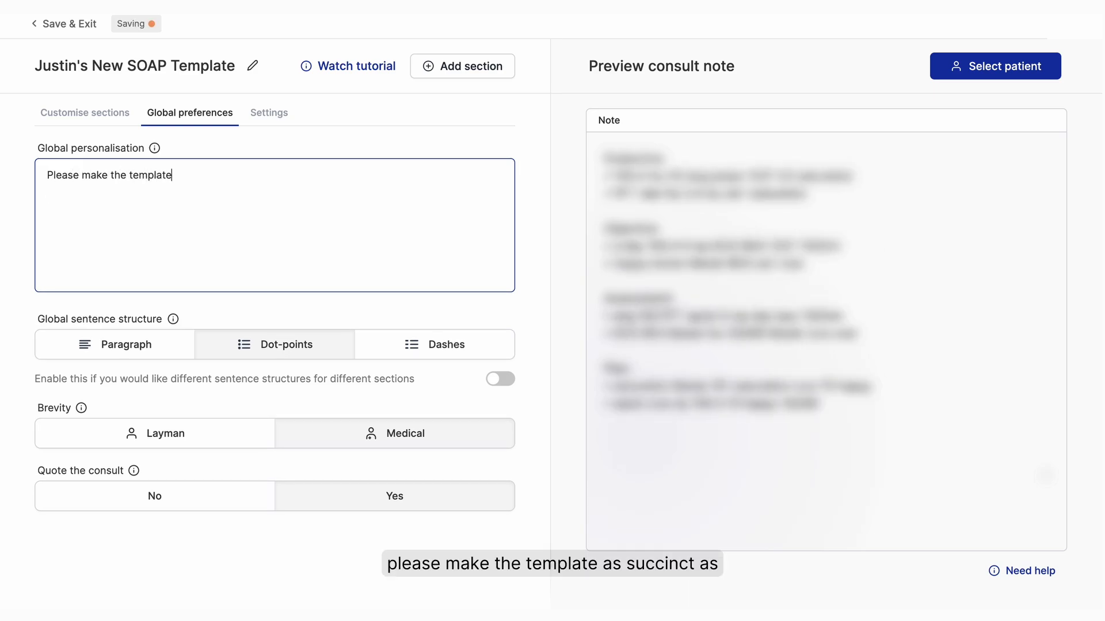
type(" as succint as possible")
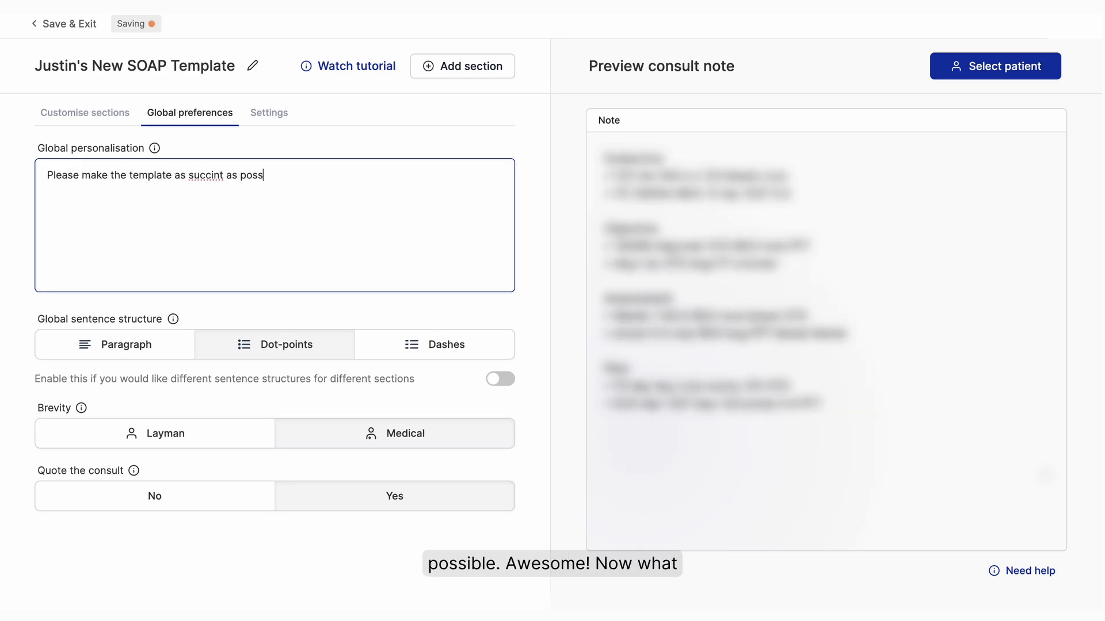
key("alt+Left")
key("alt+Left")
key("Left")
key("Left")
type("c")
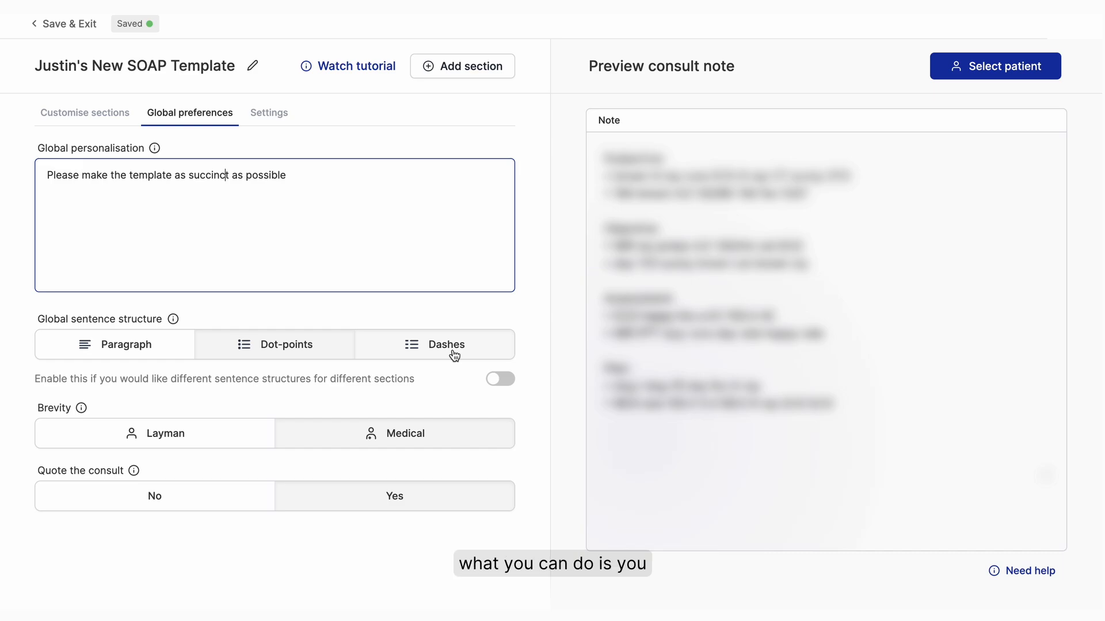
- Allow different sentence structures for different sections and review the Subjective section's sentence structure options
left_click(508, 382)
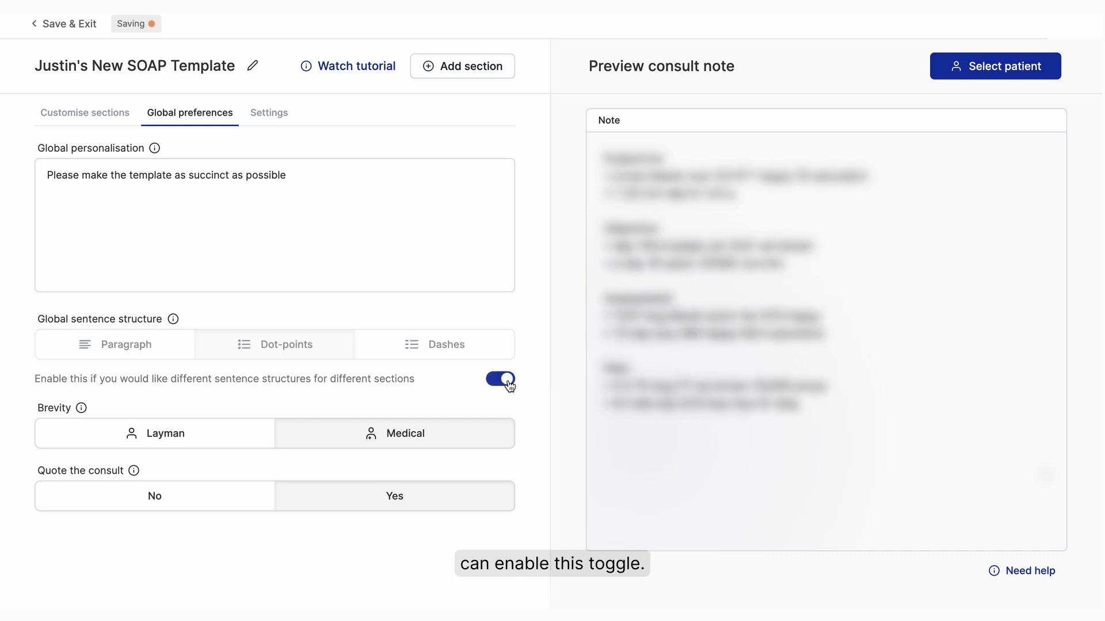
left_click(90, 115)
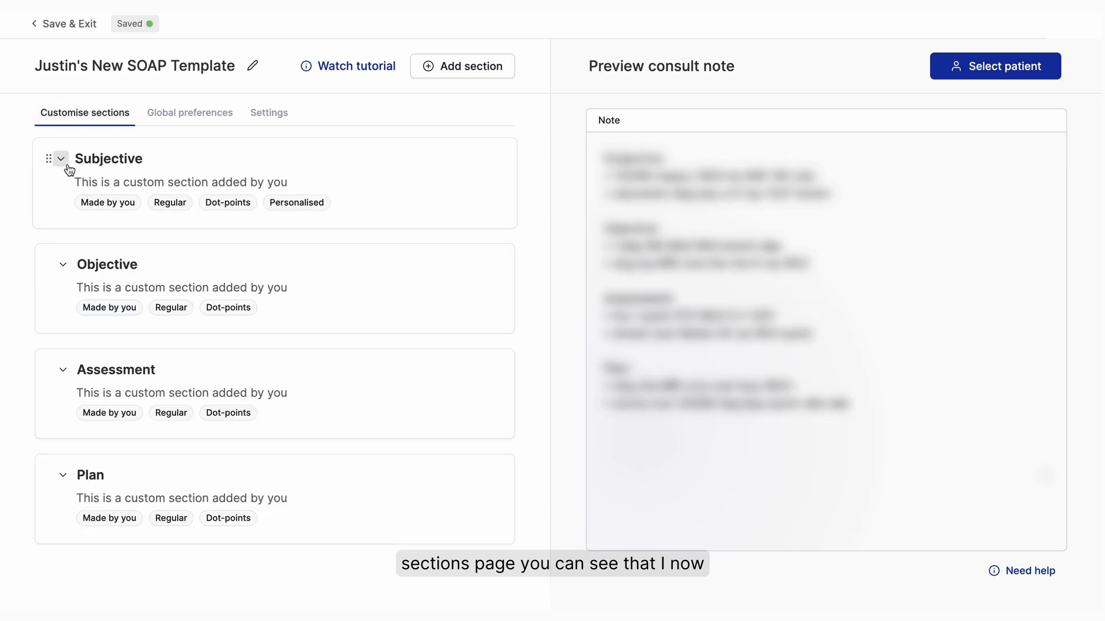
left_click(61, 158)
scroll(454, 357, "down", 2)
left_click(452, 353)
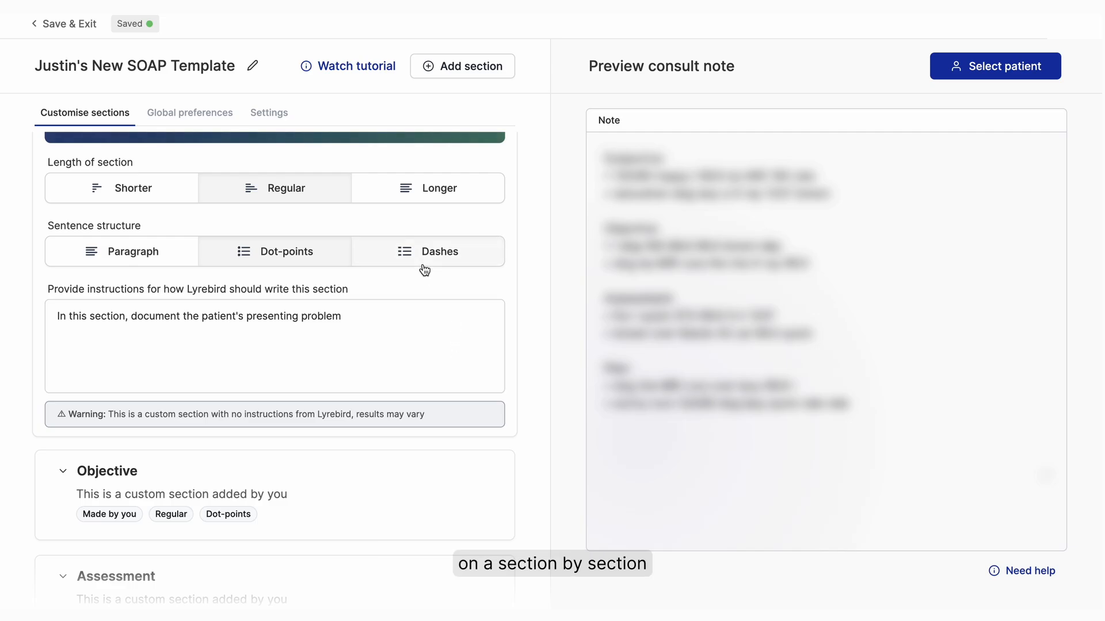
scroll(305, 305, "up", 2)
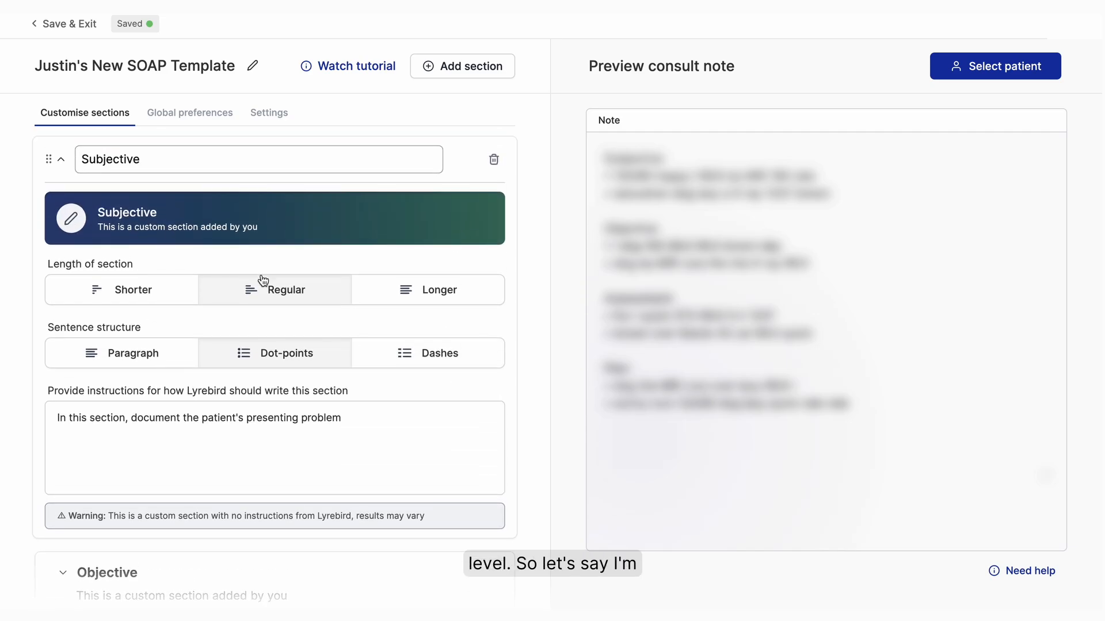
left_click(61, 159)
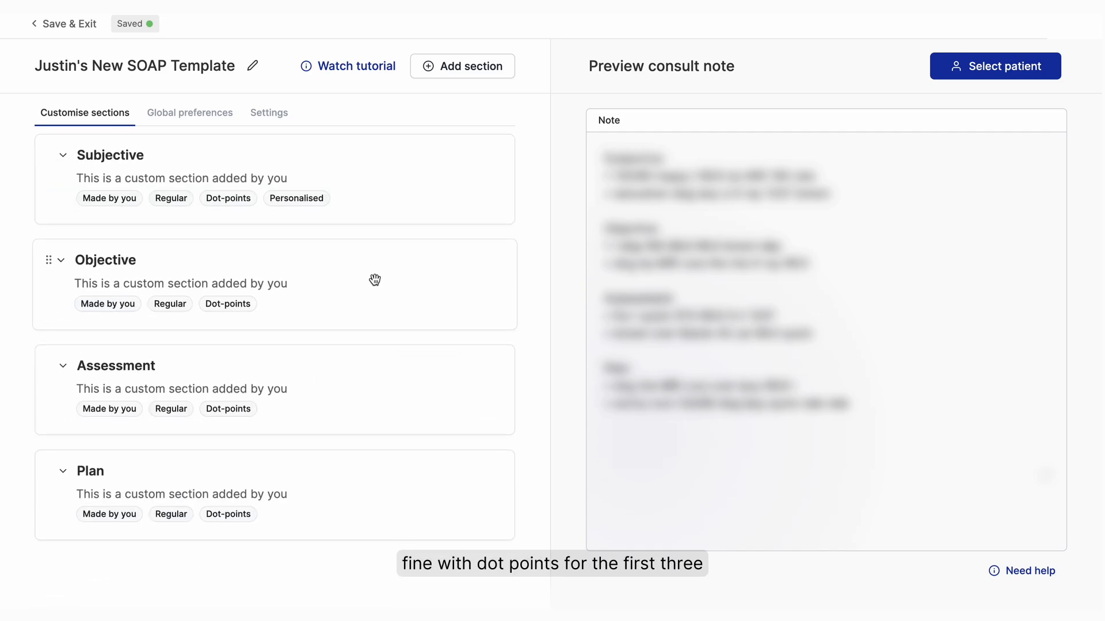
- Set the Plan section's sentence structure to Paragraph and collapse the section
left_click(64, 471)
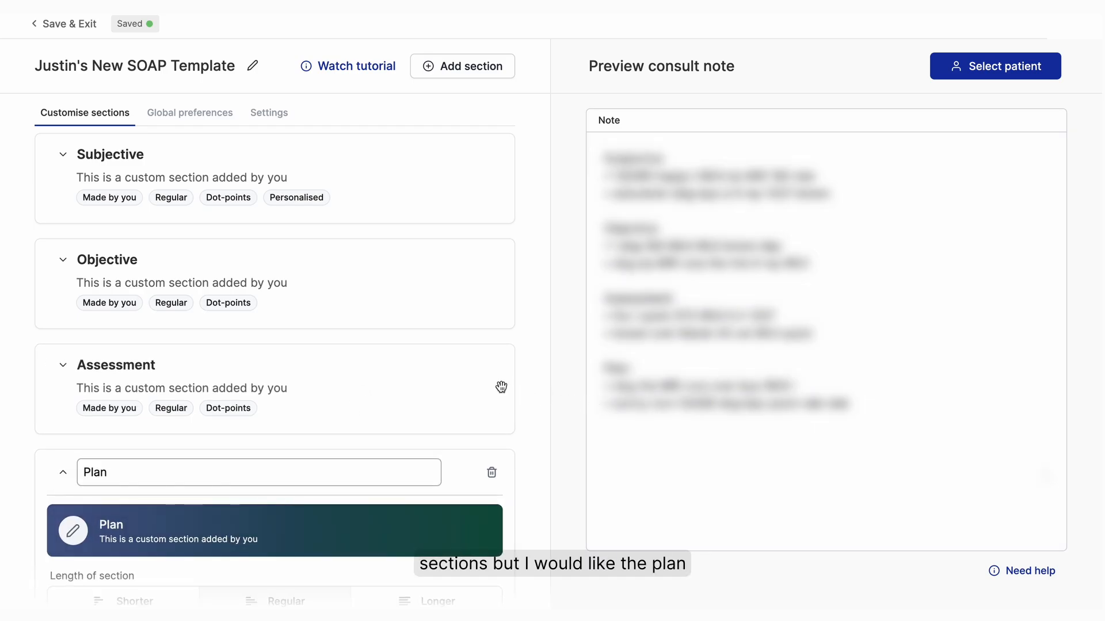
scroll(510, 389, "down", 5)
left_click(134, 360)
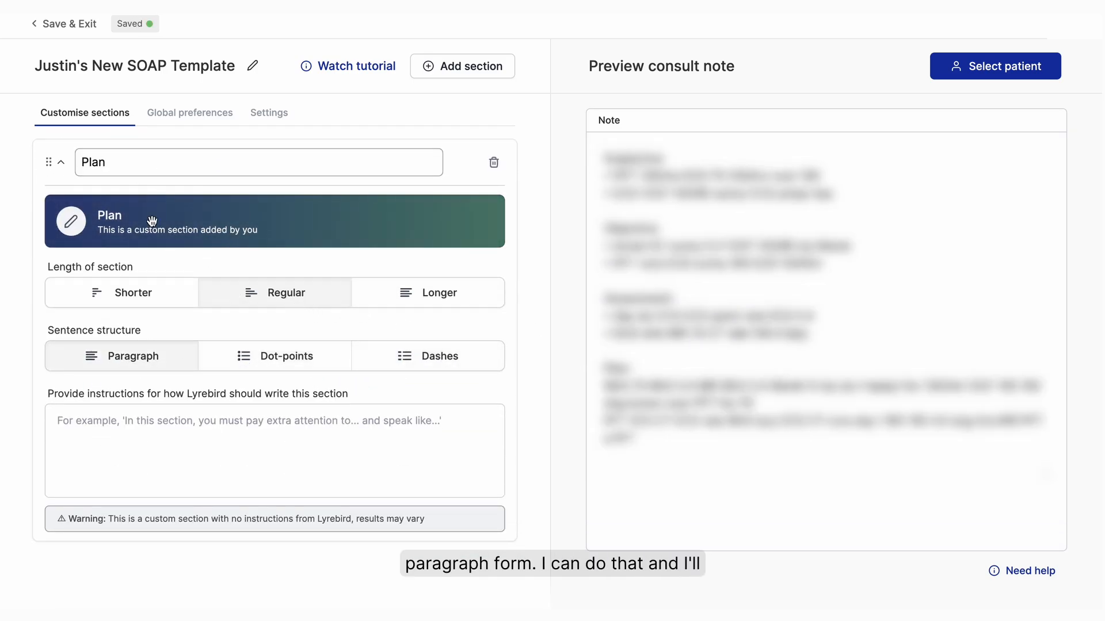
left_click(62, 164)
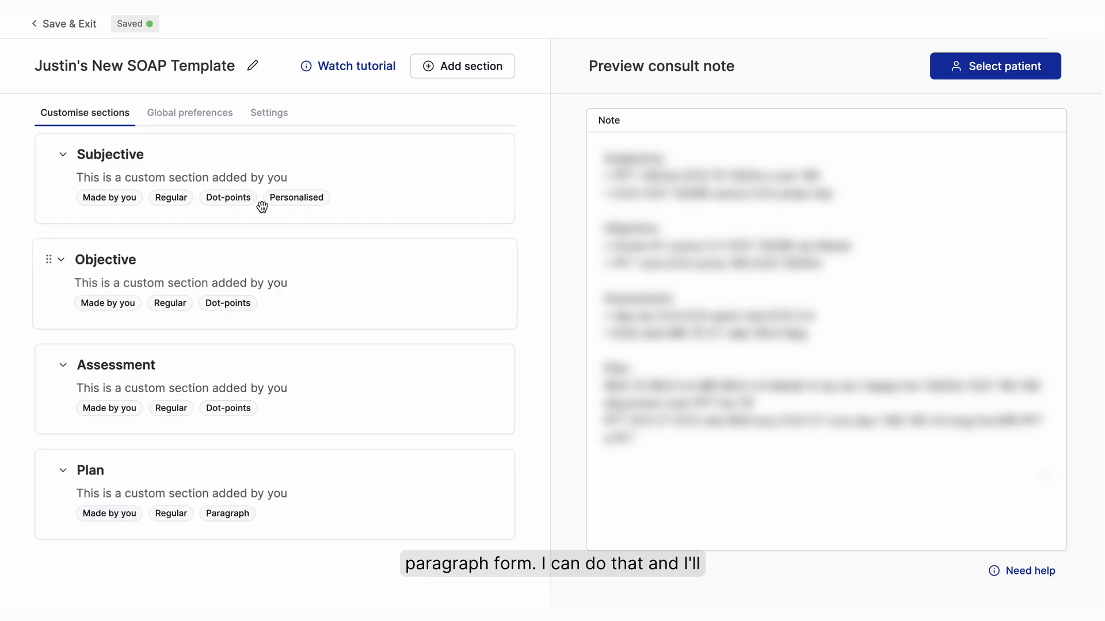
- Review the template's consult type, note description and field of practice, and return to the section list
left_click(282, 118)
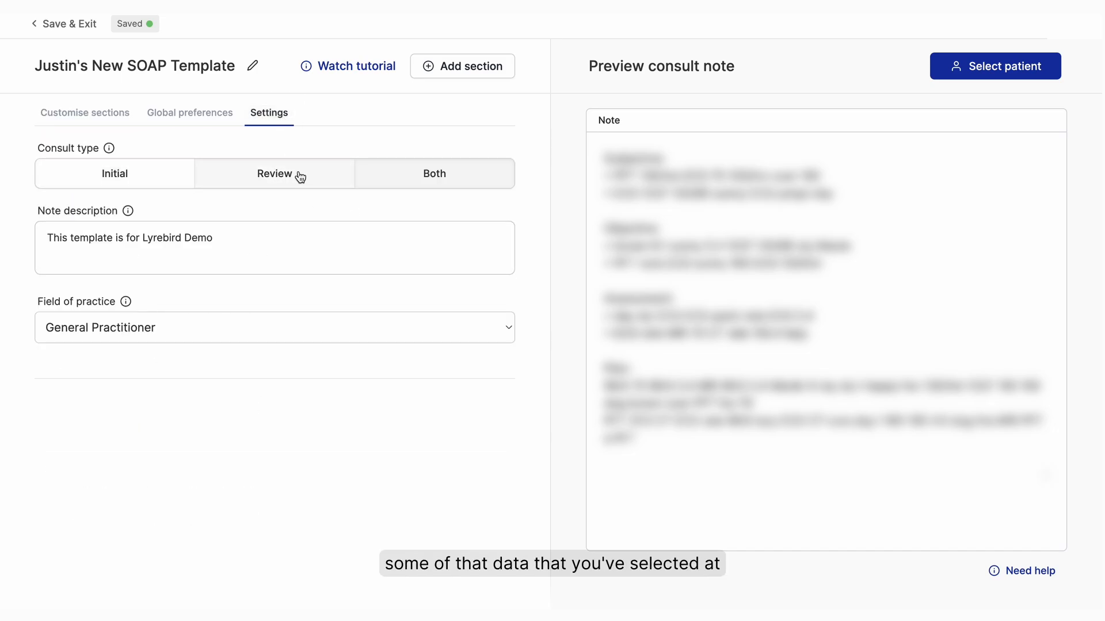
left_click(90, 114)
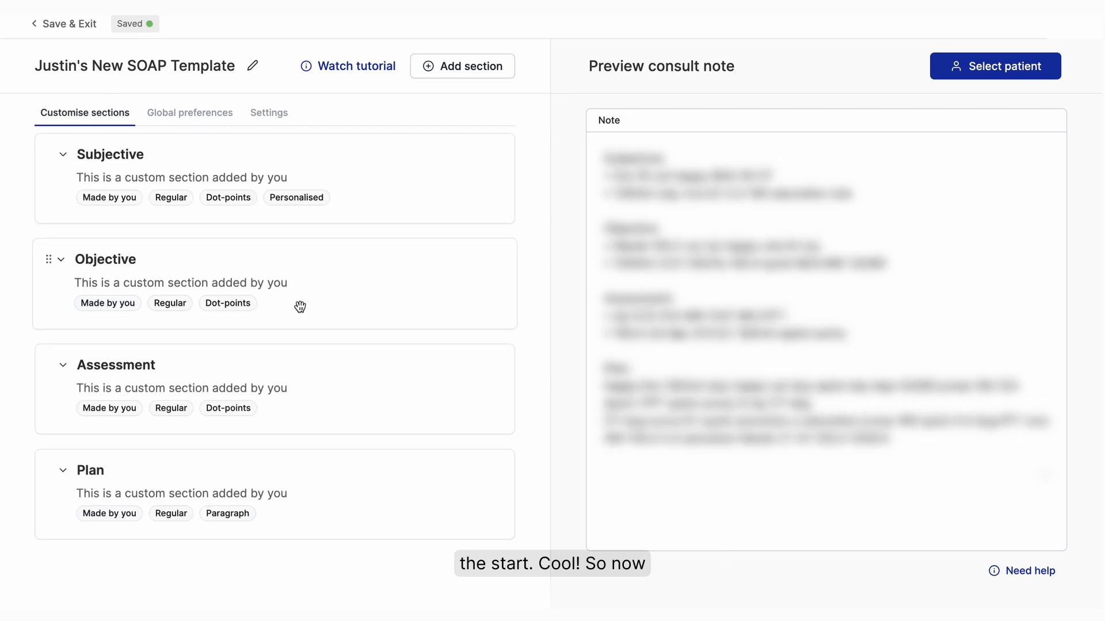
scroll(300, 307, "up", 1)
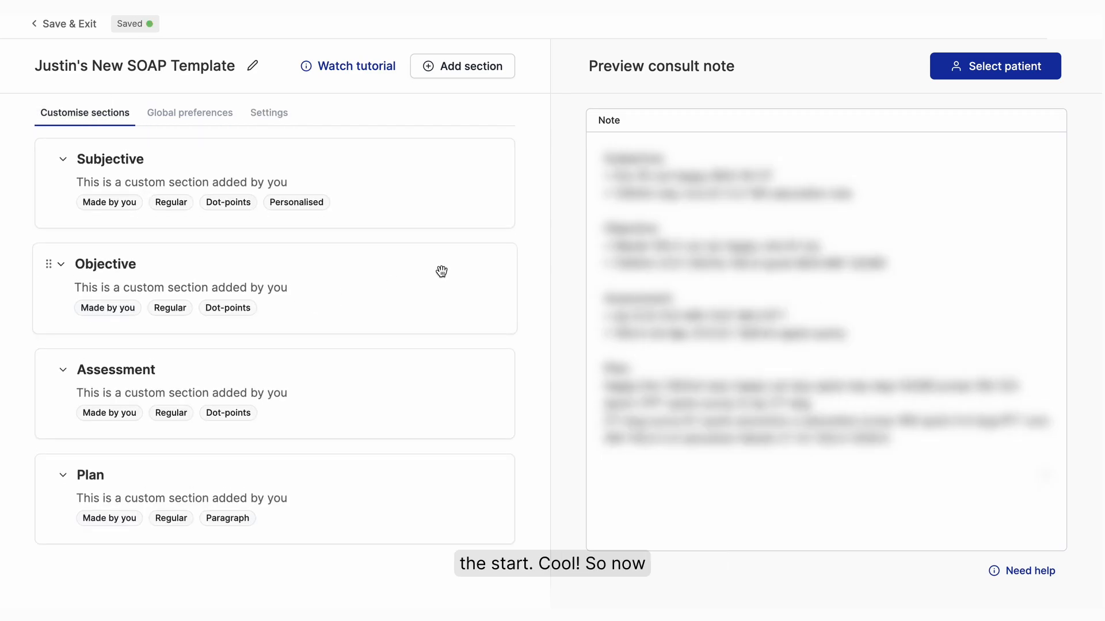
- Generate a preview consult note from the template using the mock patient
left_click(989, 70)
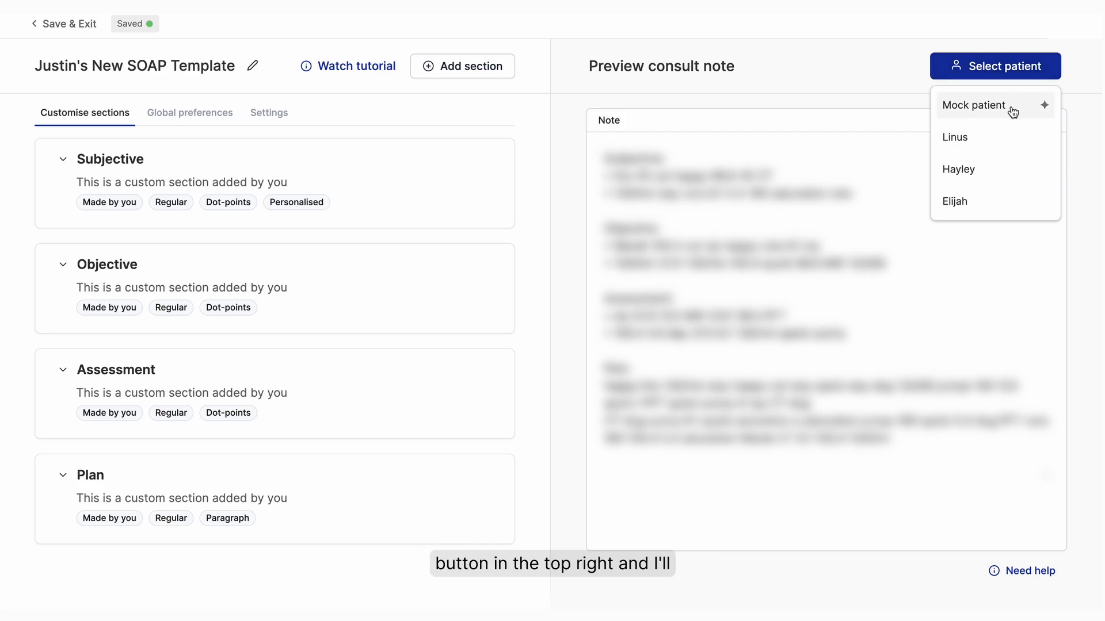
left_click(1013, 112)
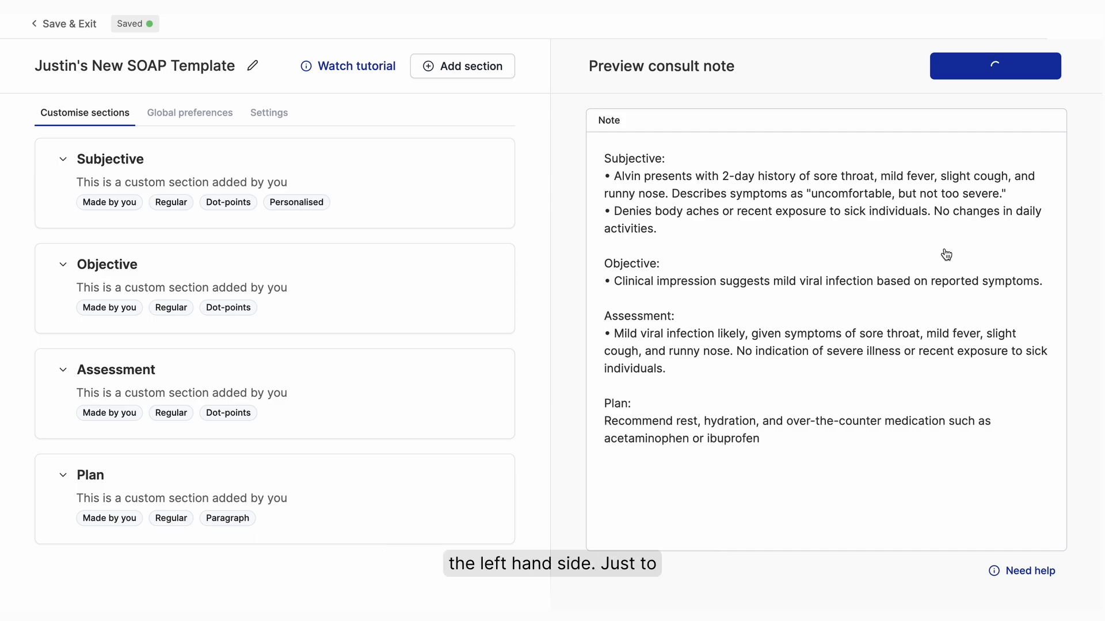
- Rename the Subjective section to Introduction and move the Objective section below Assessment
left_click(60, 160)
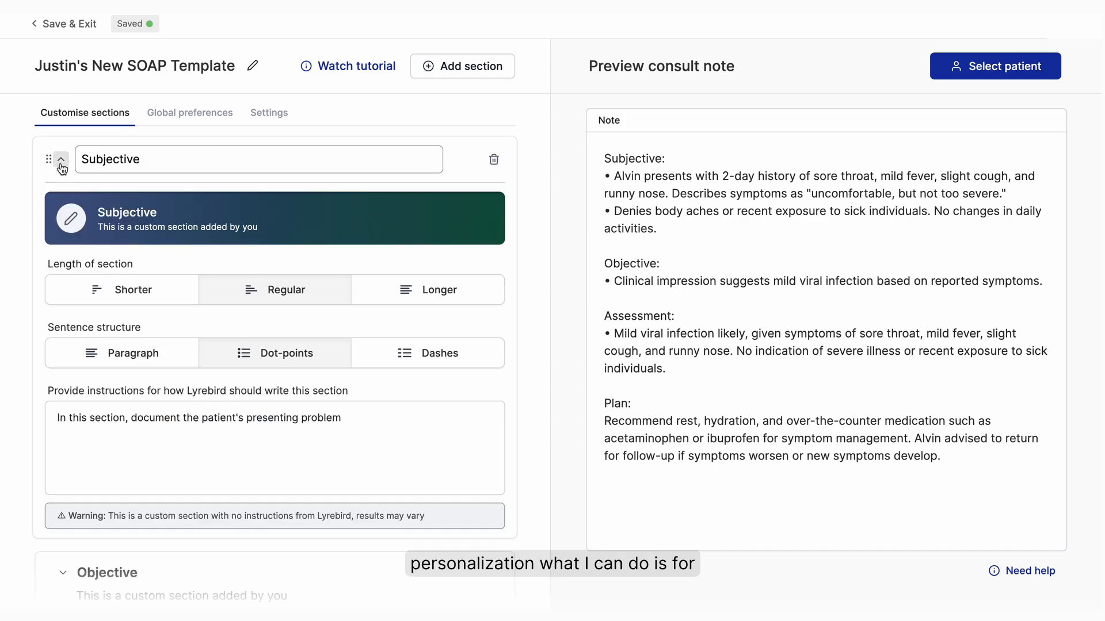
double_click(155, 172)
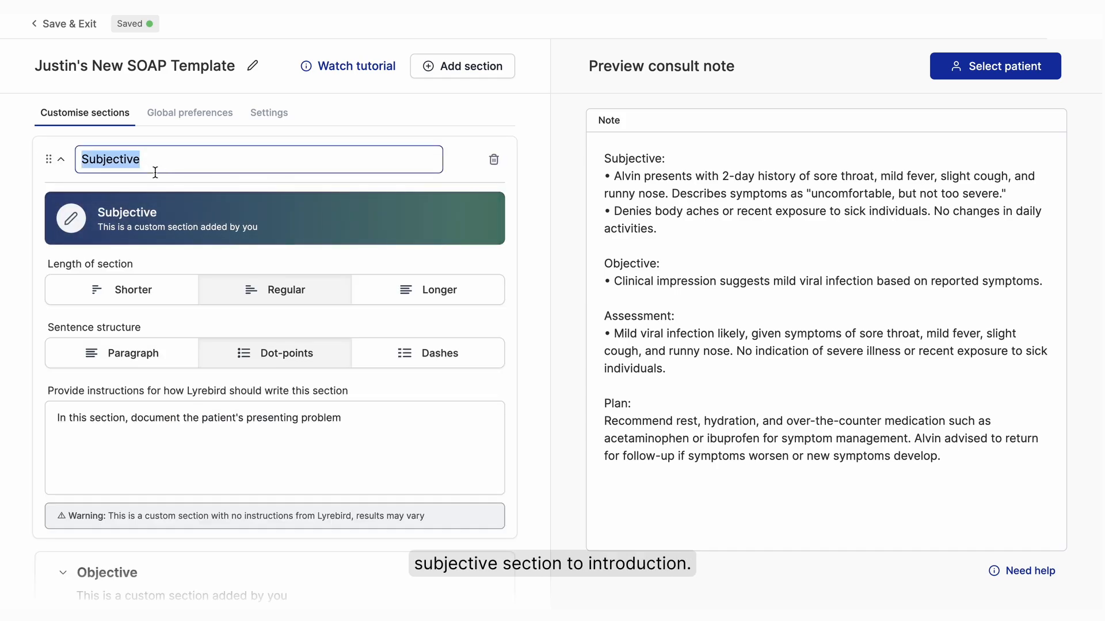
type("Introduction")
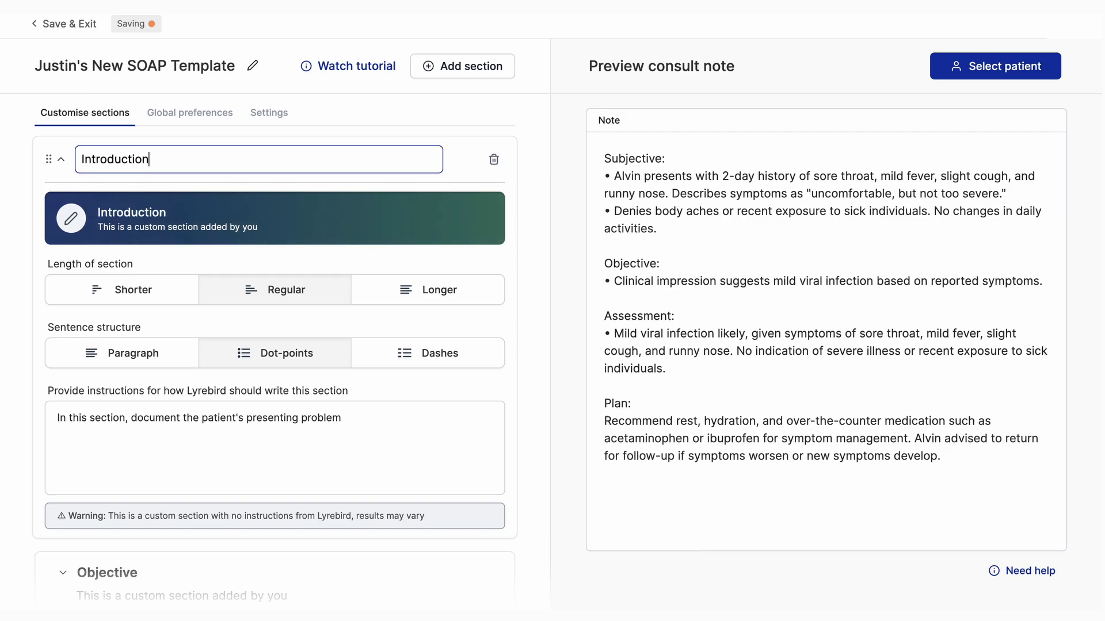
left_click(62, 163)
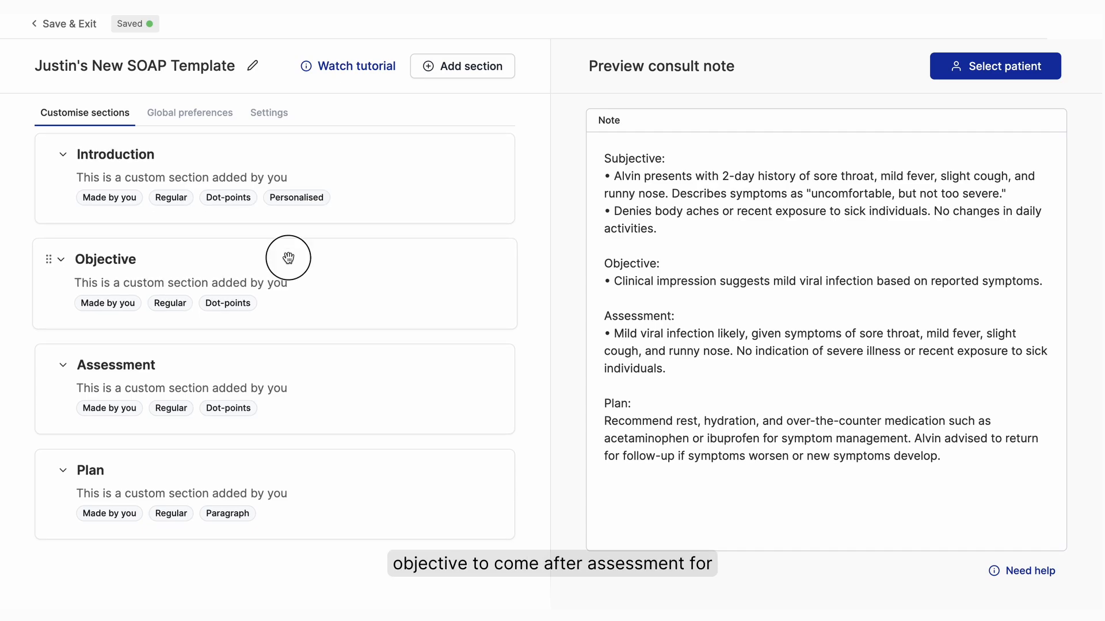
left_click_drag(286, 257, 286, 364)
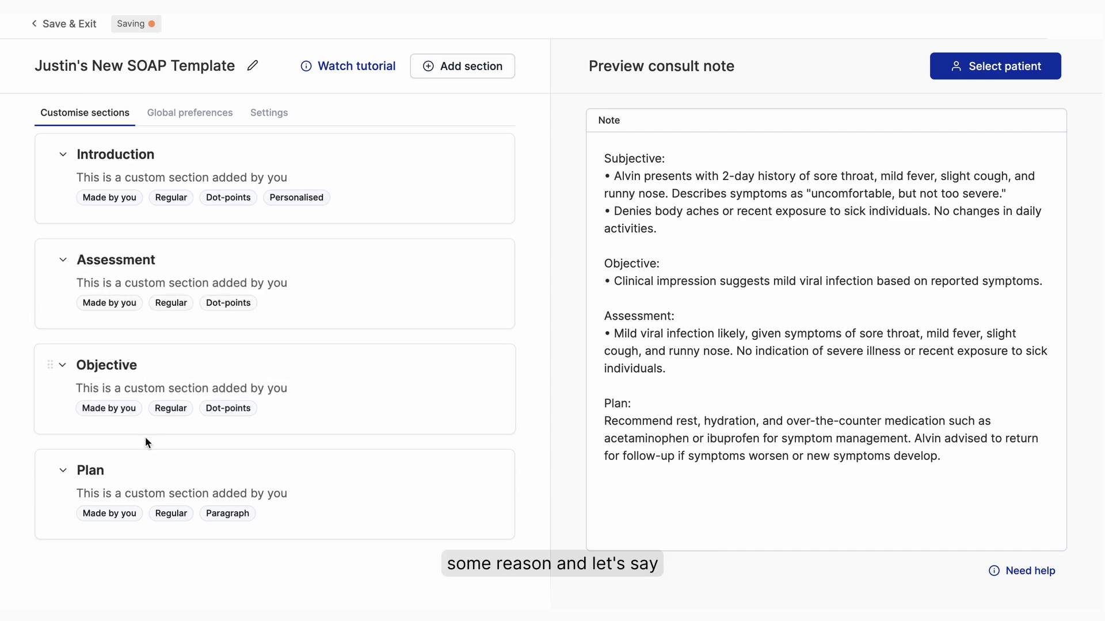
- Change the Plan section's sentence structure to Dashes and collapse the section
left_click(64, 470)
scroll(394, 433, "down", 3)
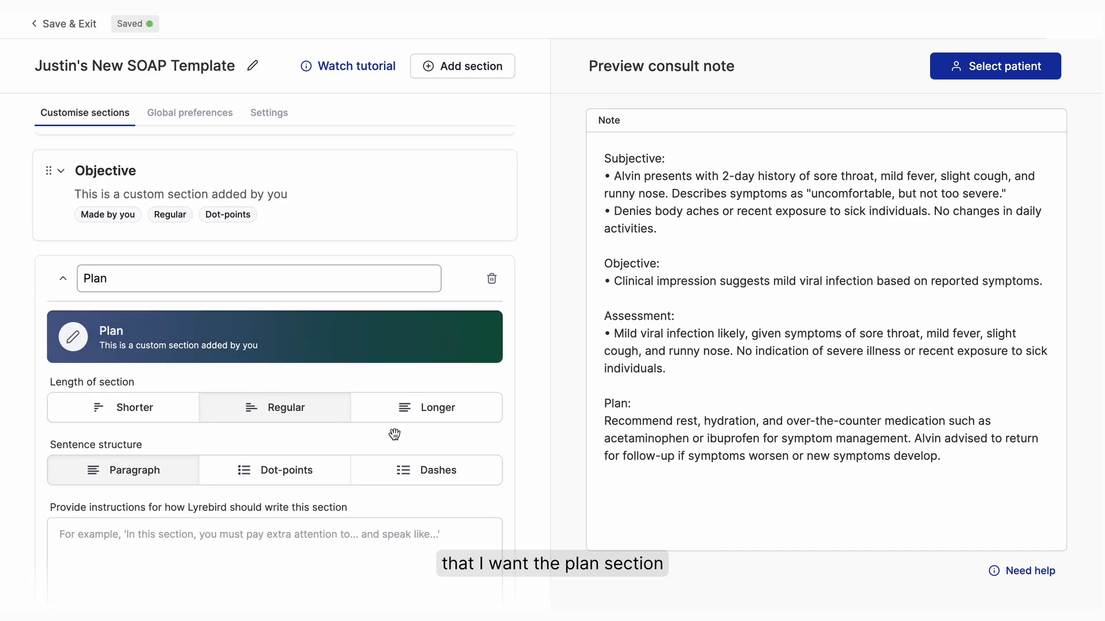
left_click(434, 471)
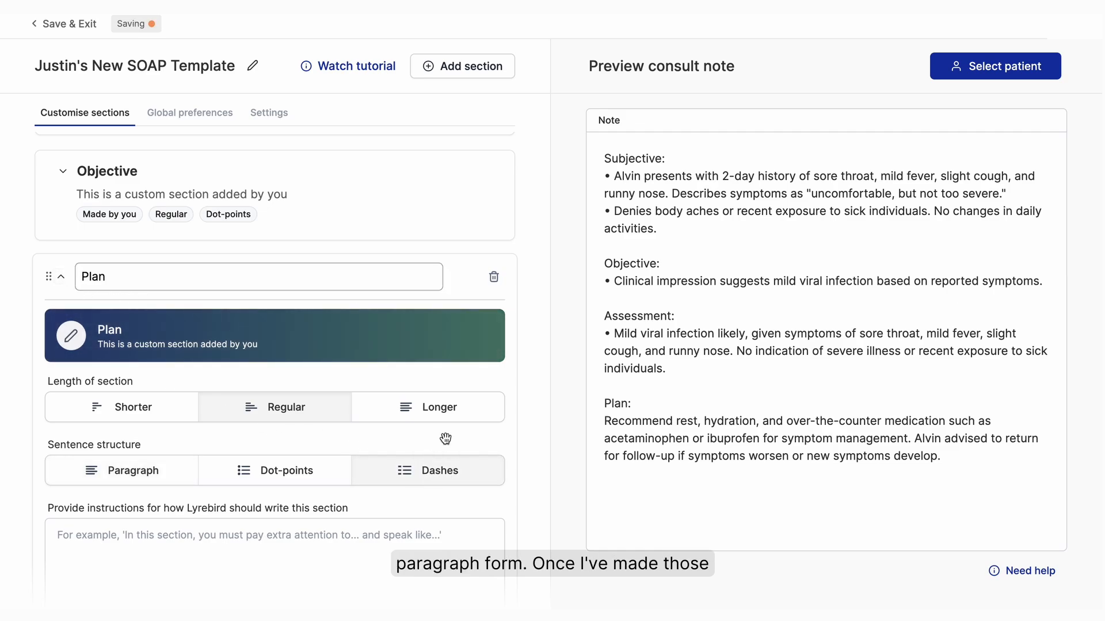
left_click(61, 277)
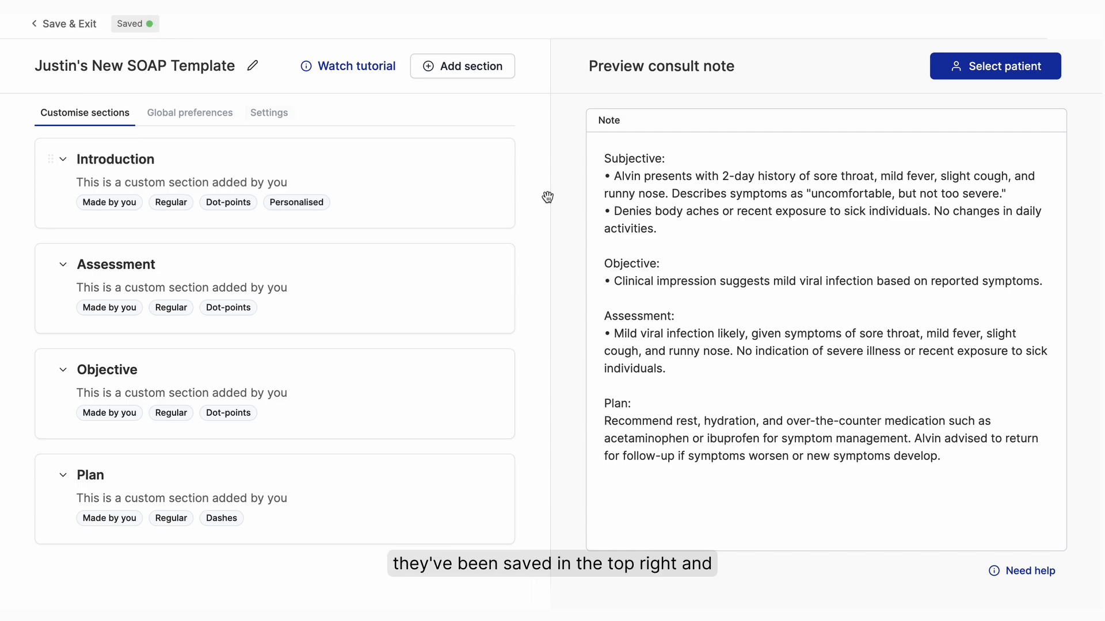
- Regenerate the preview consult note with the mock patient and check the section order and the Plan formatting
left_click(1003, 72)
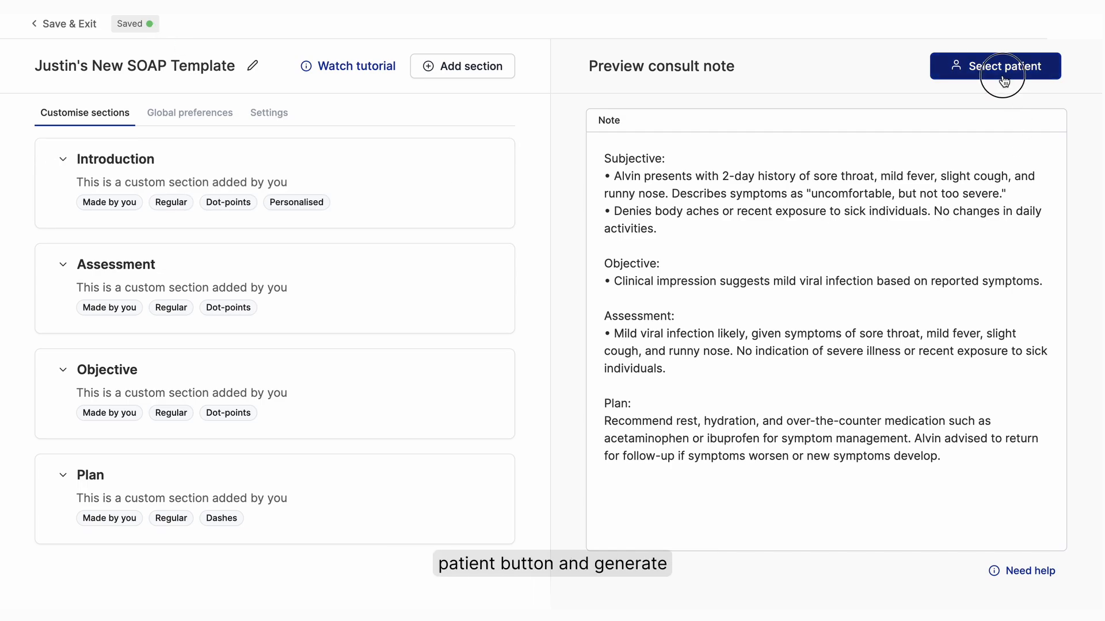
left_click(1010, 113)
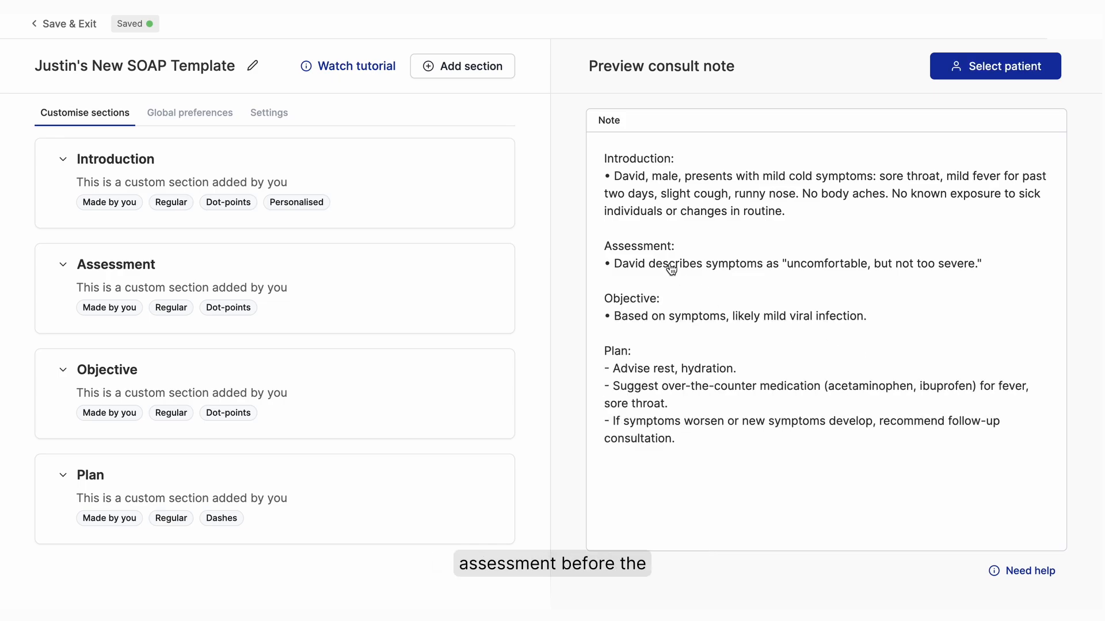
left_click_drag(602, 249, 720, 246)
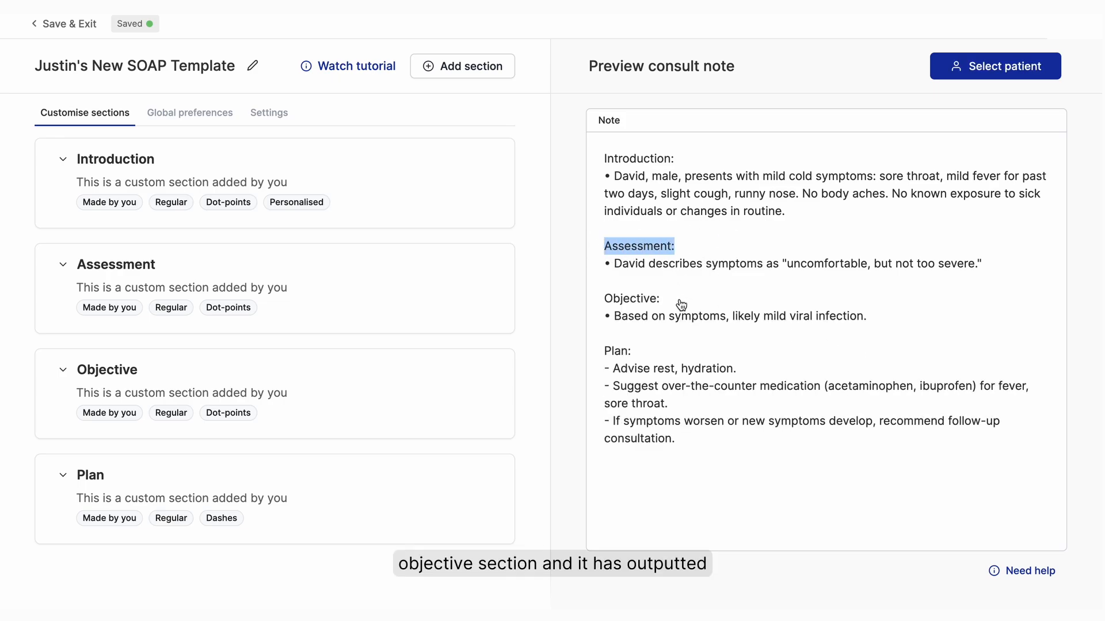
left_click_drag(603, 373, 708, 443)
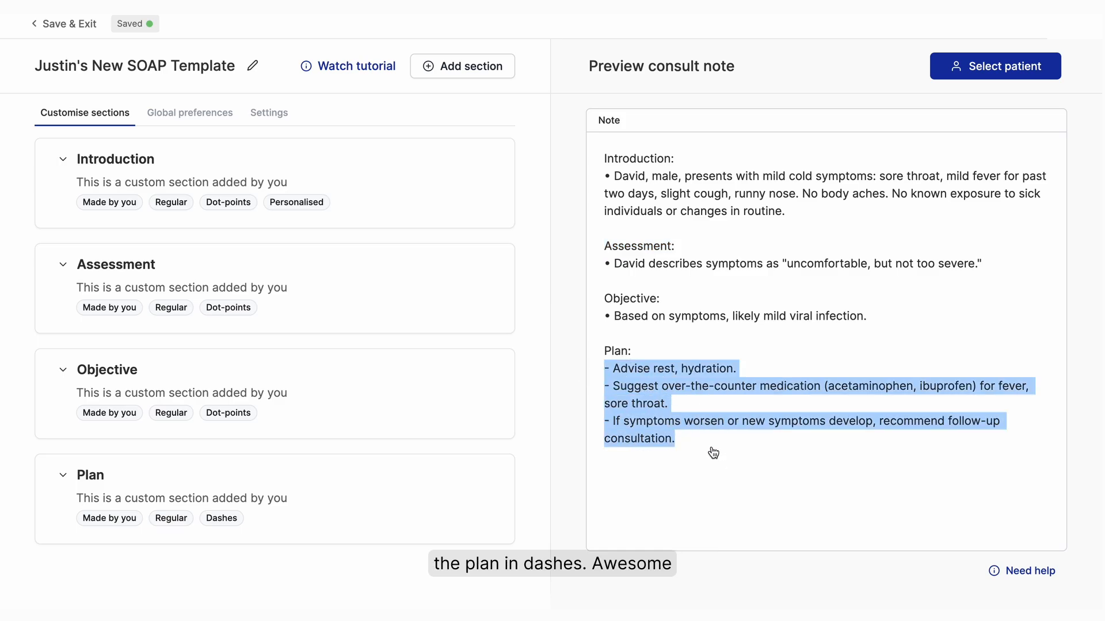
left_click(714, 453)
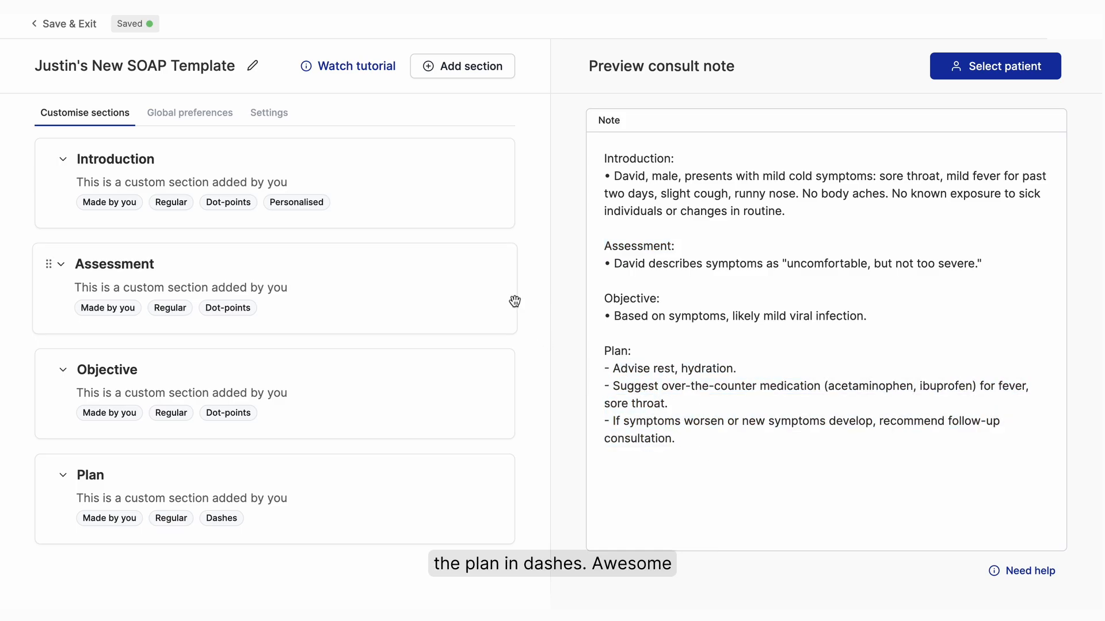
- Save and exit the template editor and duplicate the SOAP template in the note templates list
left_click(82, 24)
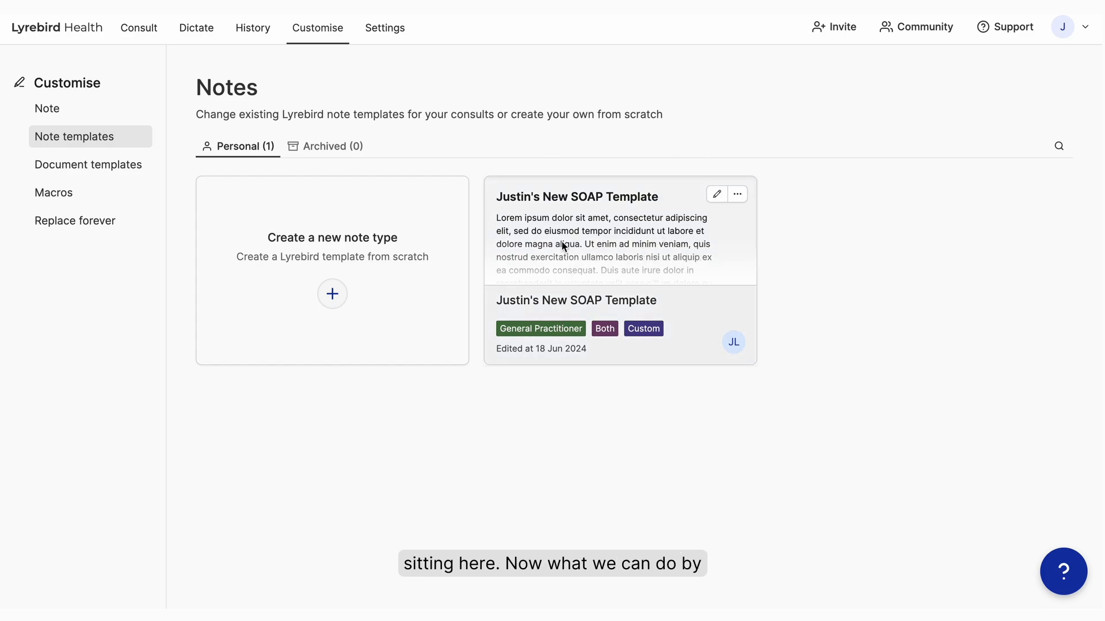
left_click(739, 196)
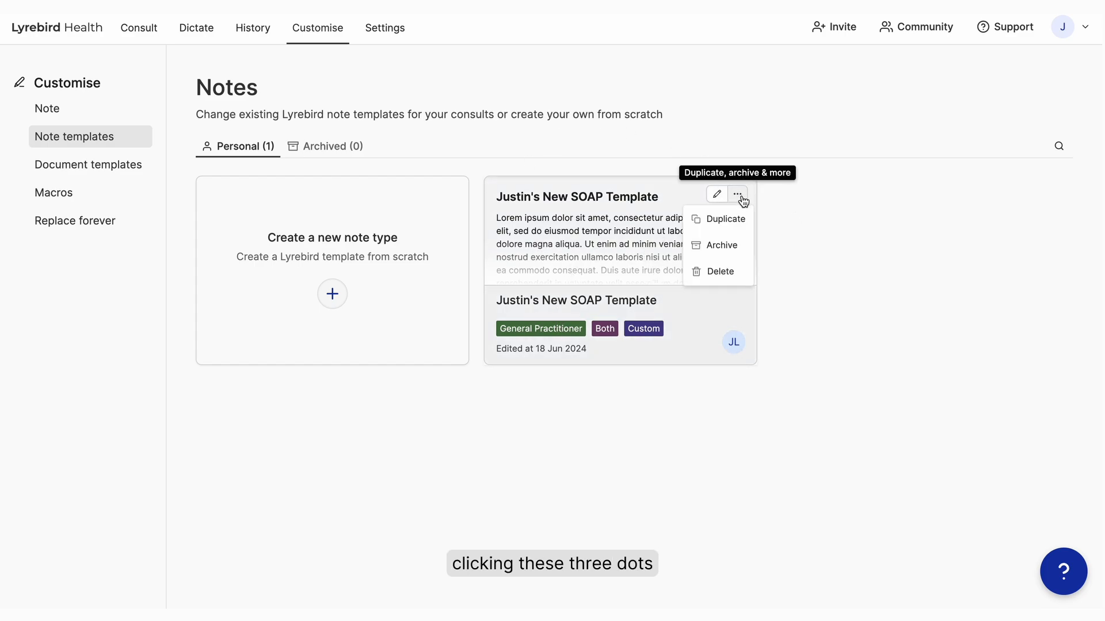
left_click(731, 219)
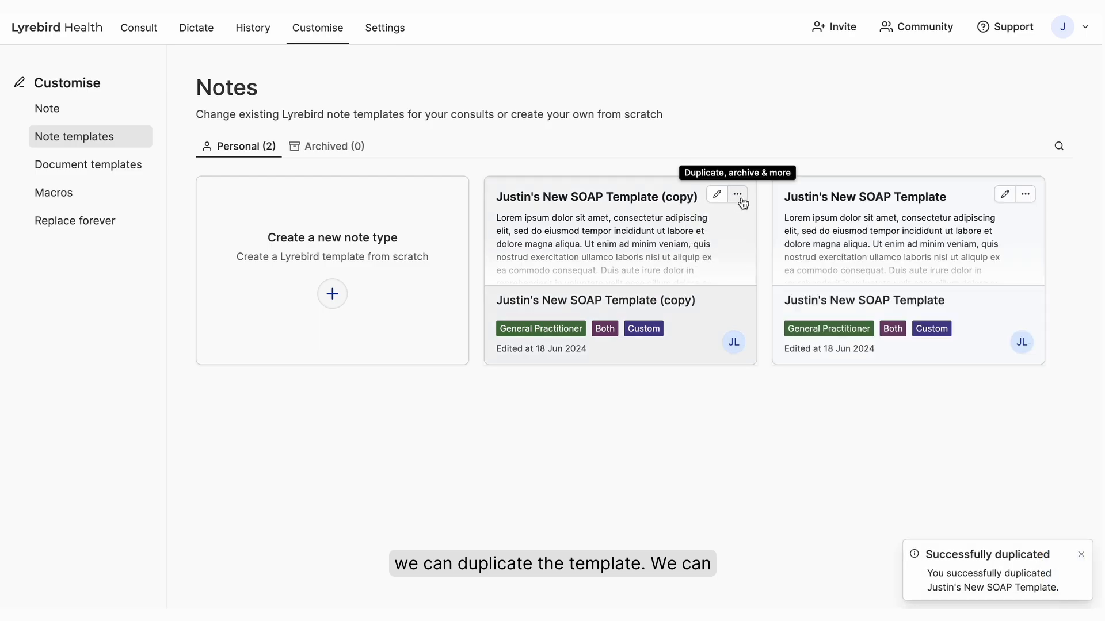
- Archive the duplicated copy of the SOAP template
left_click(739, 197)
left_click(728, 251)
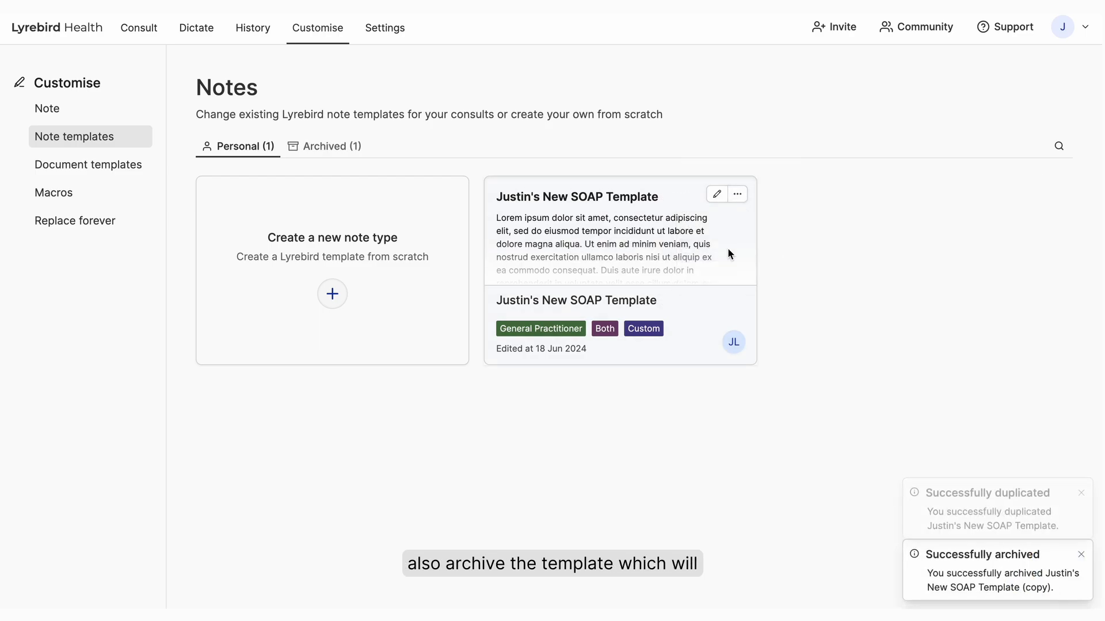
- Un-archive the copy of the custom SOAP template from the archived note templates
left_click(315, 145)
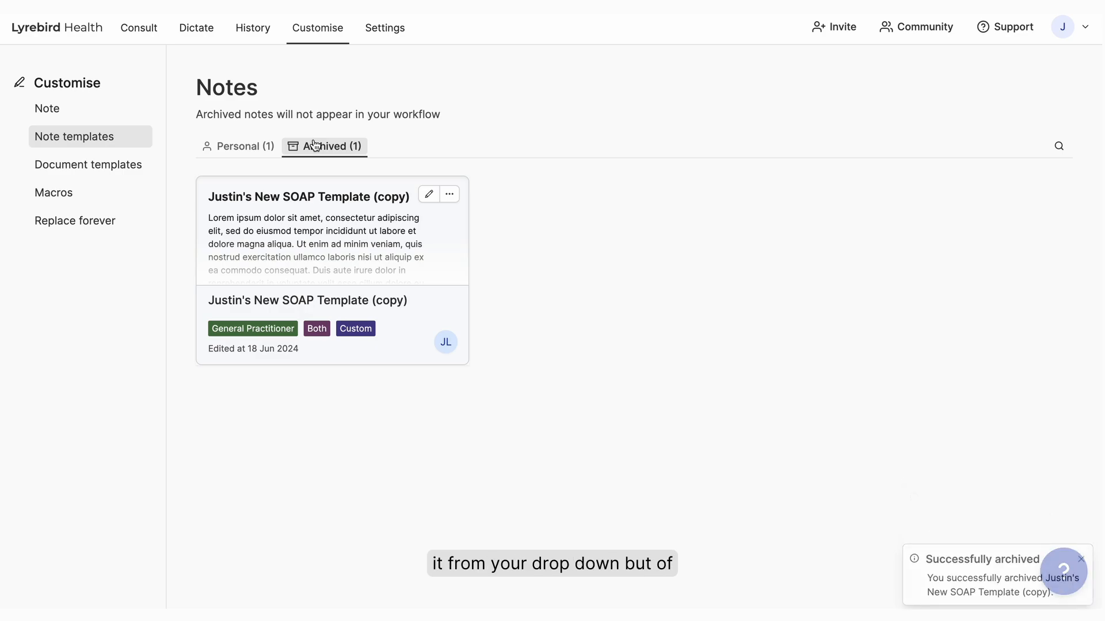
left_click(449, 196)
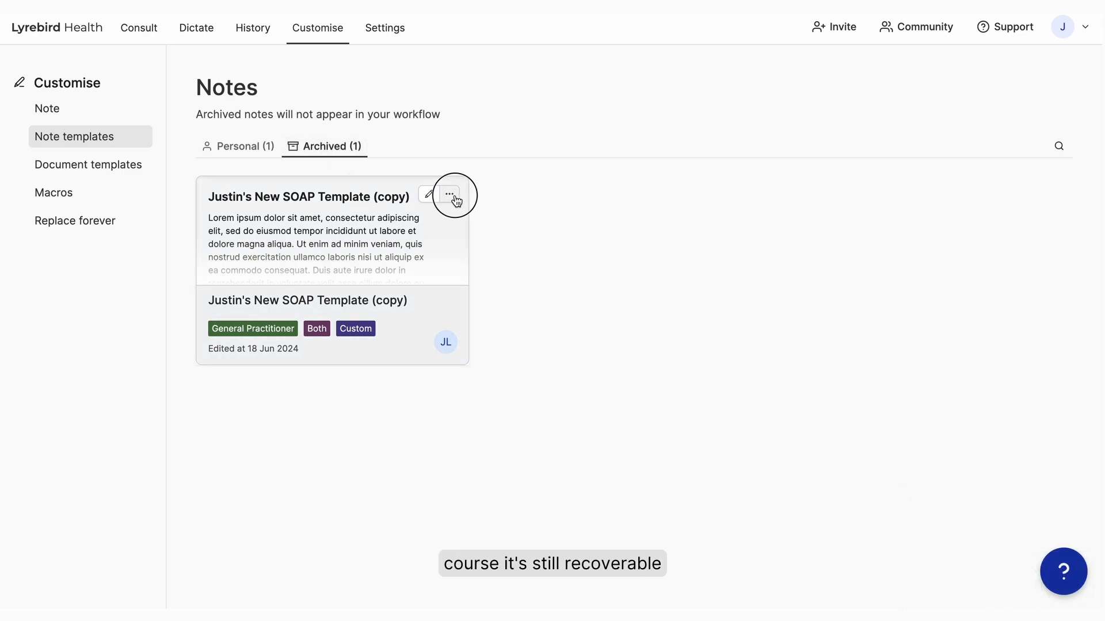
left_click(437, 249)
- Delete the restored copy of the custom SOAP template from the personal note templates
left_click(262, 145)
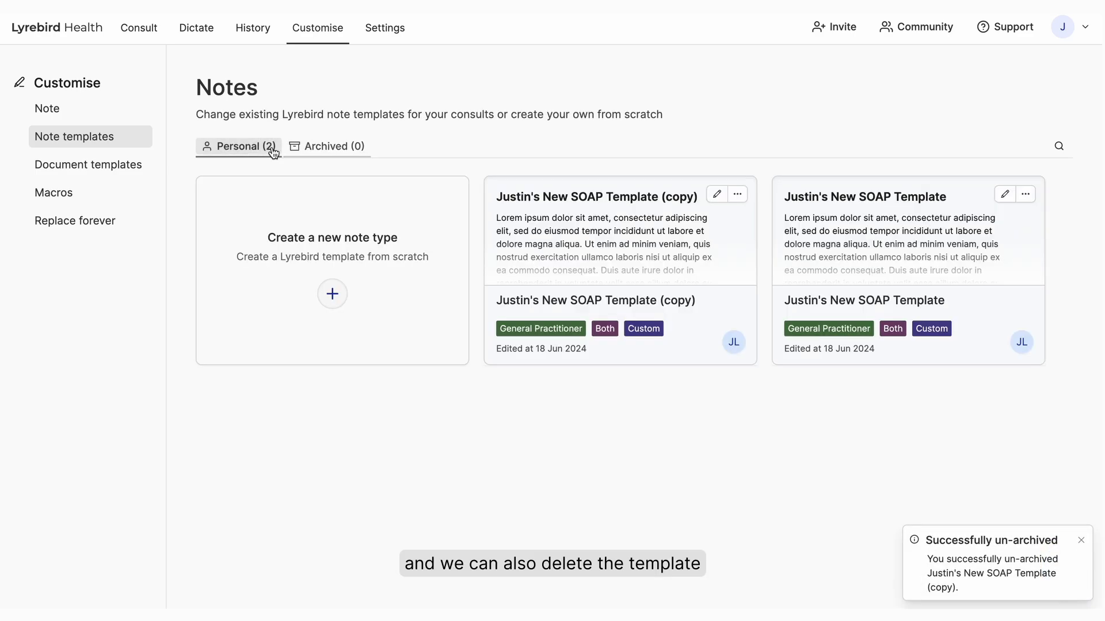
left_click(737, 194)
left_click(714, 276)
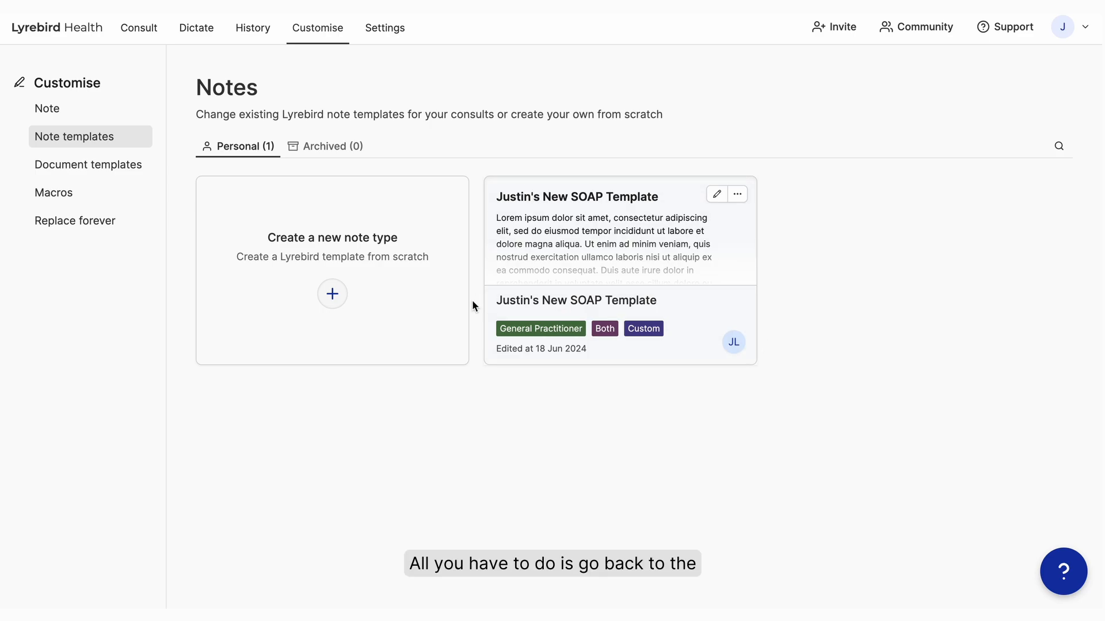
- Set the custom New SOAP Template as the note type for a new consult
left_click(150, 33)
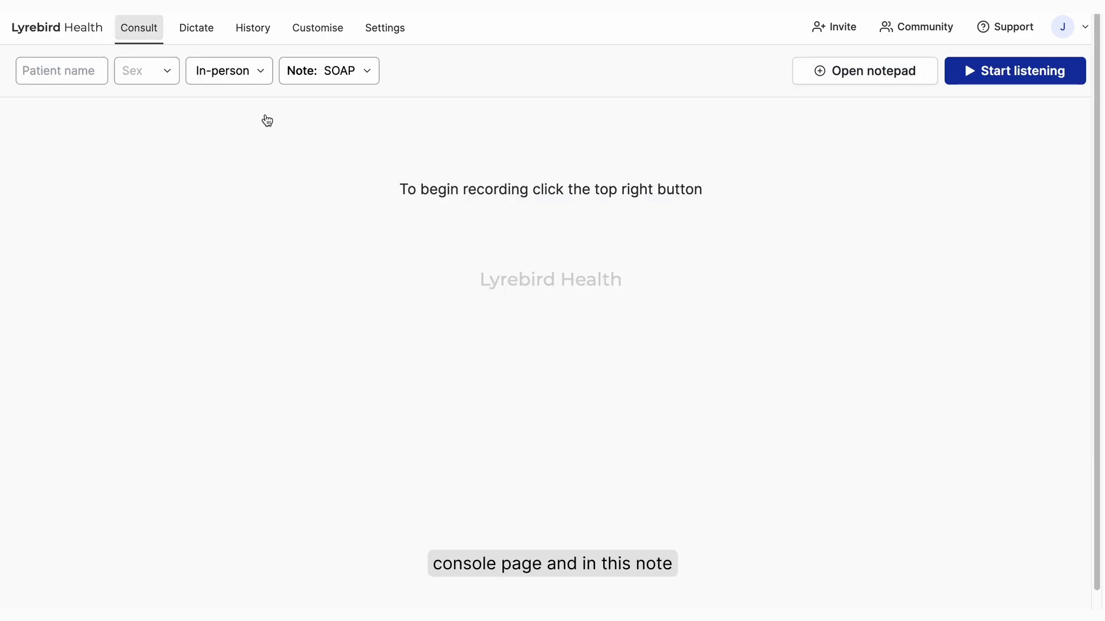
left_click(361, 81)
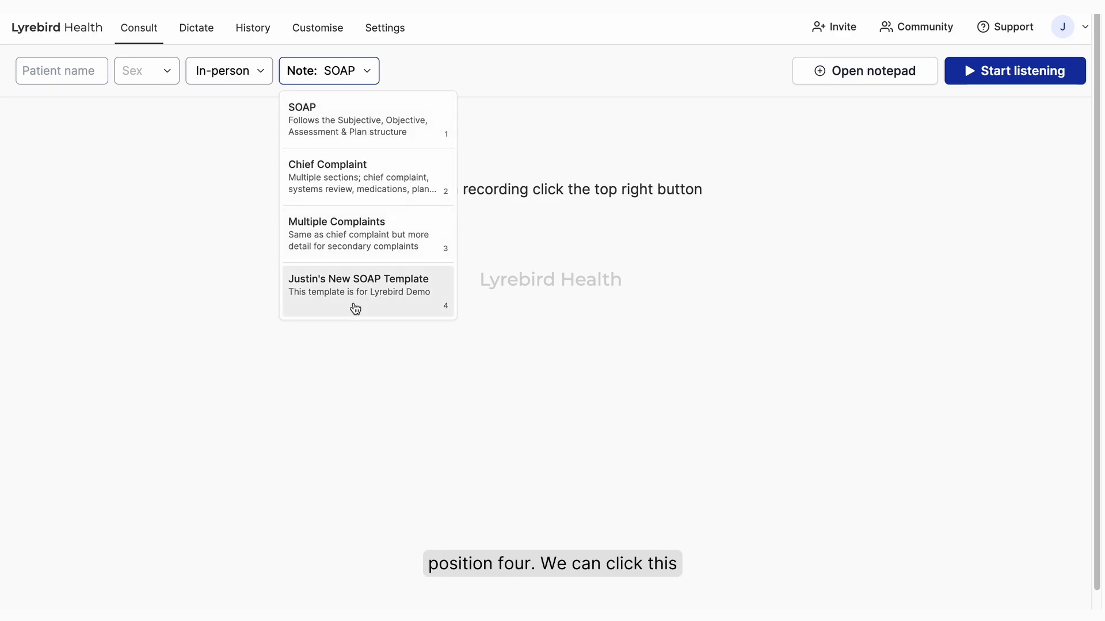
left_click(370, 293)
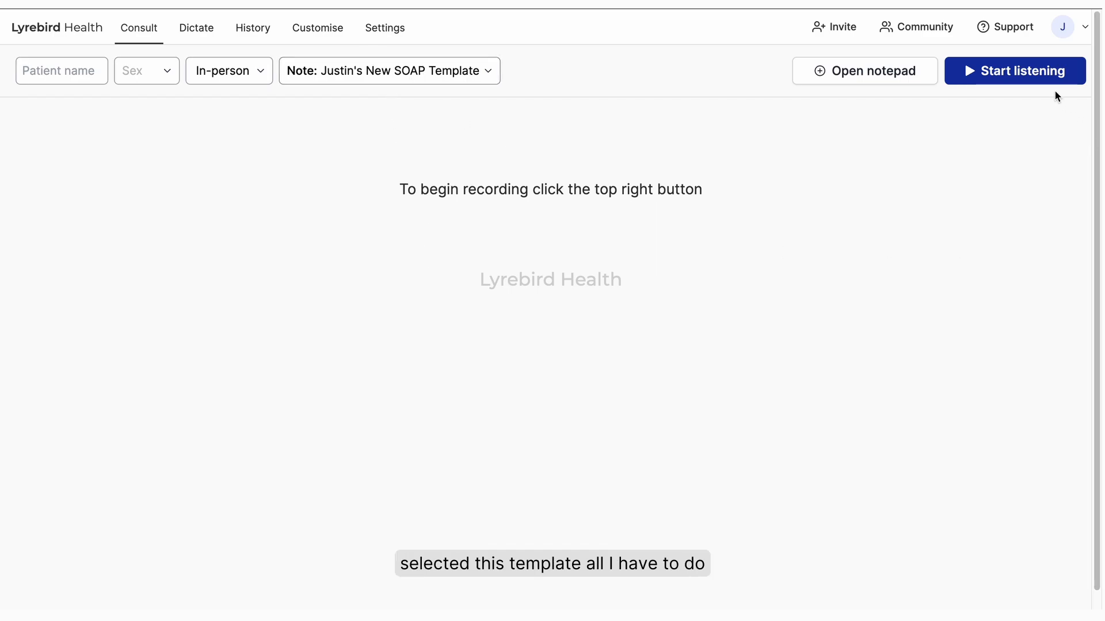
- Start listening for the consultation and affirm that patient consent to transcribe has been obtained
left_click(1041, 66)
left_click(1036, 108)
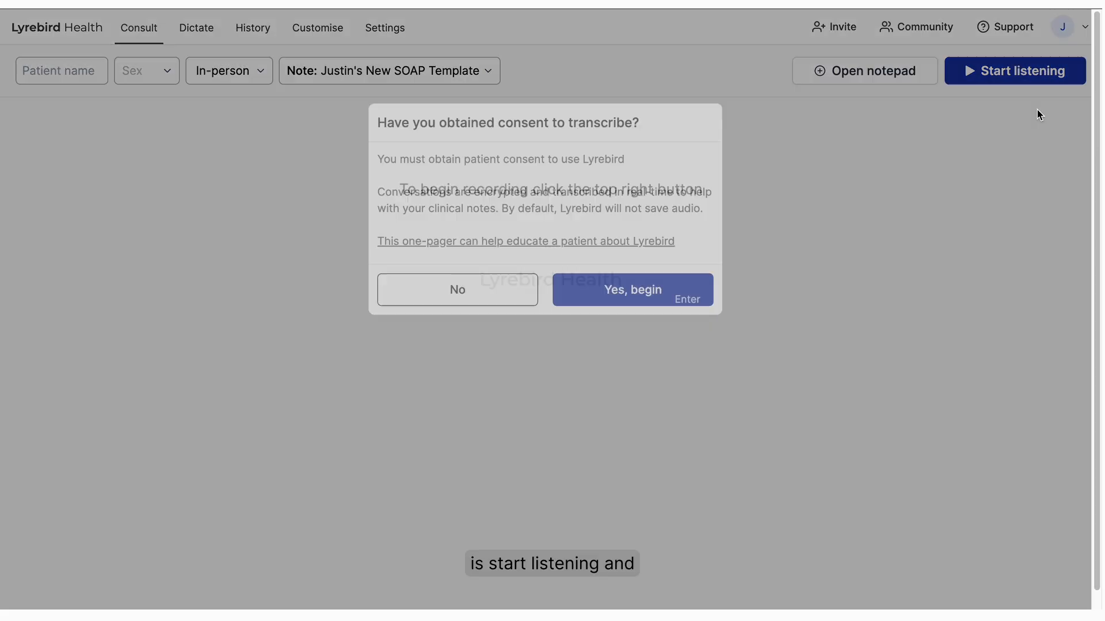
left_click(621, 285)
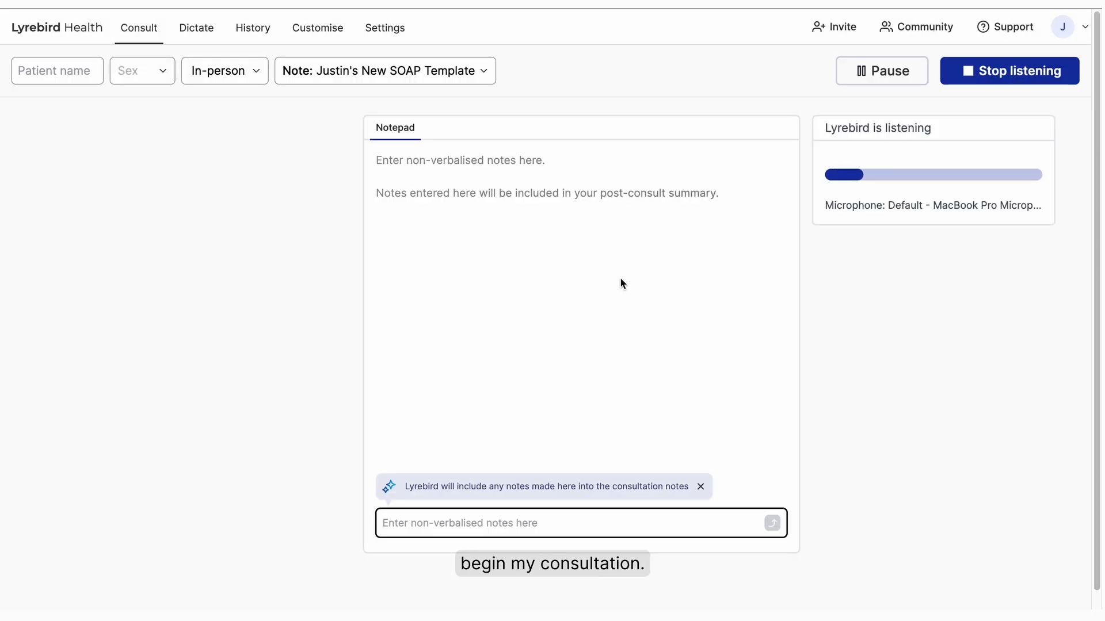